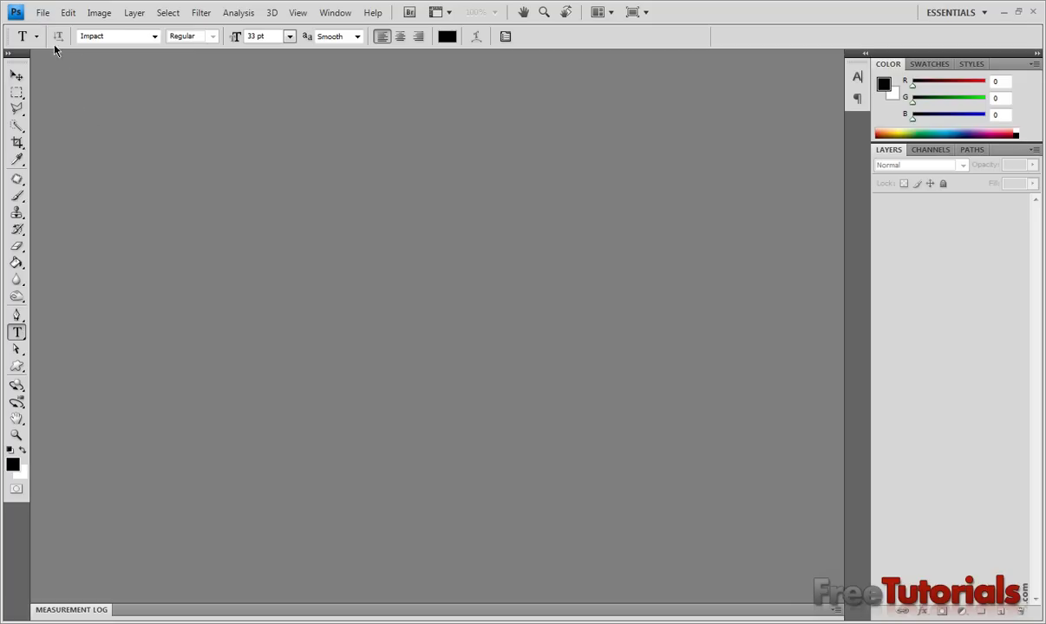
# Create a new 700 × 550 pixel, 72 ppi RGB document with a white background.
pyautogui.press('v')
pyautogui.click(43, 12)
pyautogui.click(70, 32)
pyautogui.doubleClick(499, 224)
pyautogui.doubleClick(464, 243)
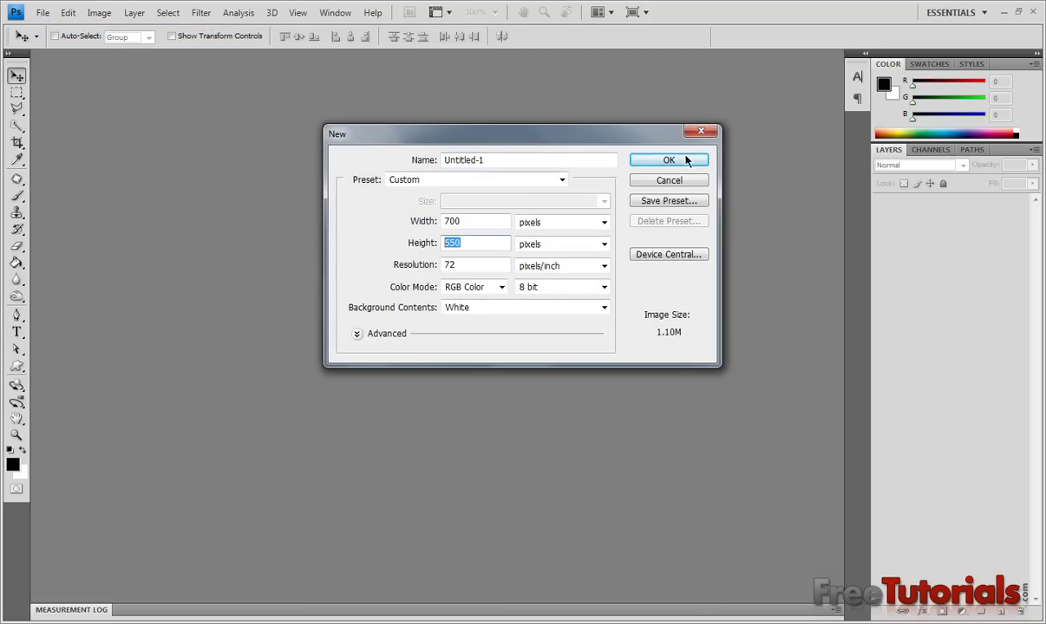
pyautogui.click(686, 159)
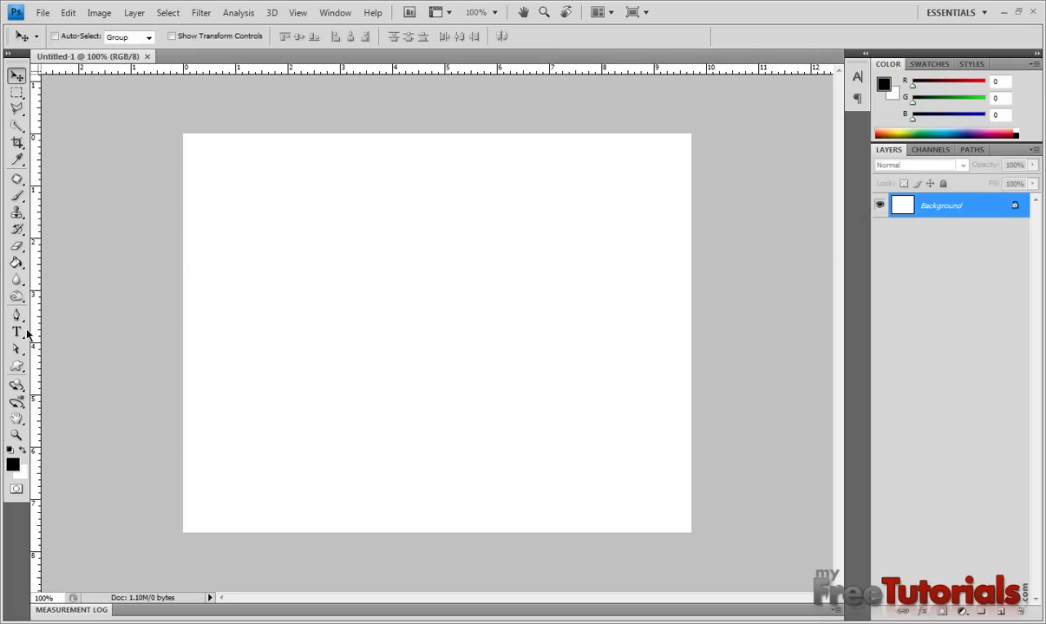
# Add a text layer reading 'VIDEO' in Impact on the canvas.
pyautogui.click(18, 332)
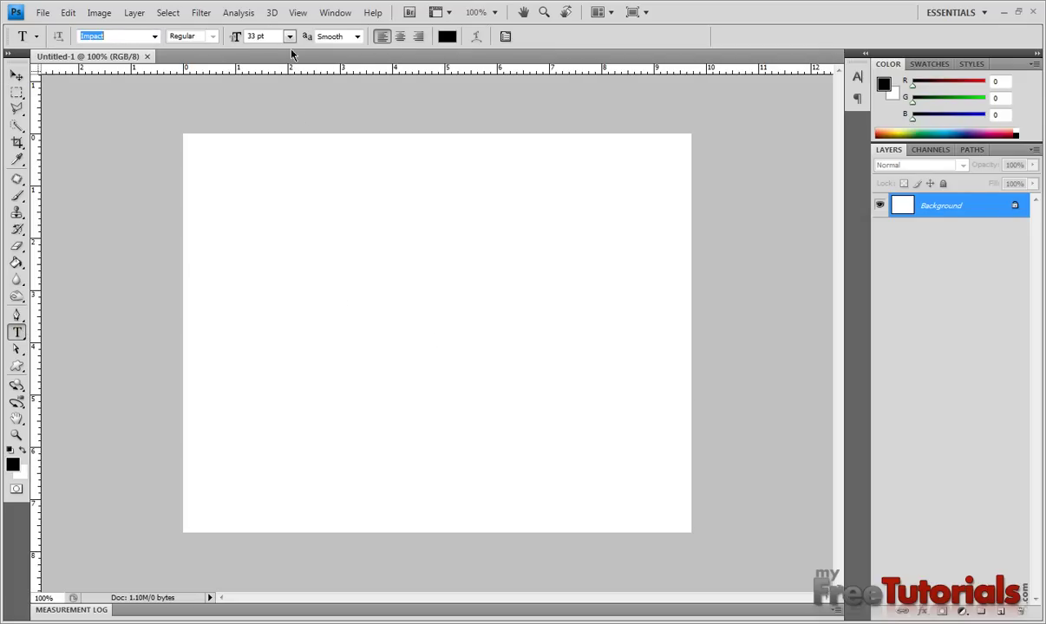
pyautogui.click(299, 278)
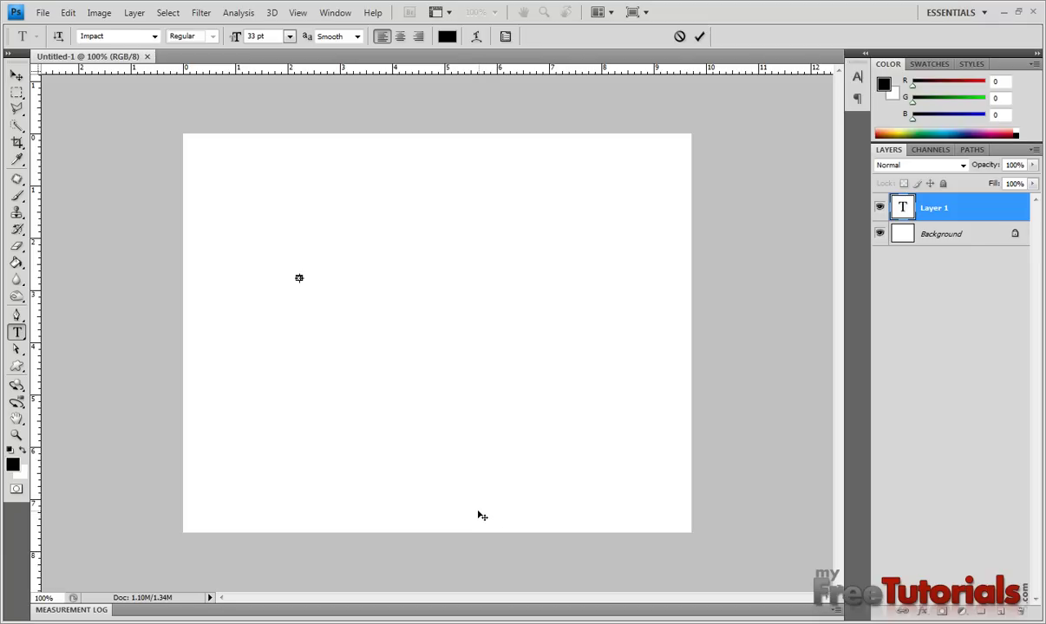
pyautogui.press('Escape')
pyautogui.click(291, 330)
pyautogui.write('ylD')
pyautogui.press('BackSpace')
pyautogui.press('BackSpace')
pyautogui.press('BackSpace')
pyautogui.write('VIDEO')
pyautogui.click(16, 75)
# Duplicate VIDEO below itself, retype the copy as 'TUTORIAL' and centre it beneath.
pyautogui.moveTo(341, 314); pyautogui.dragTo(387, 248)
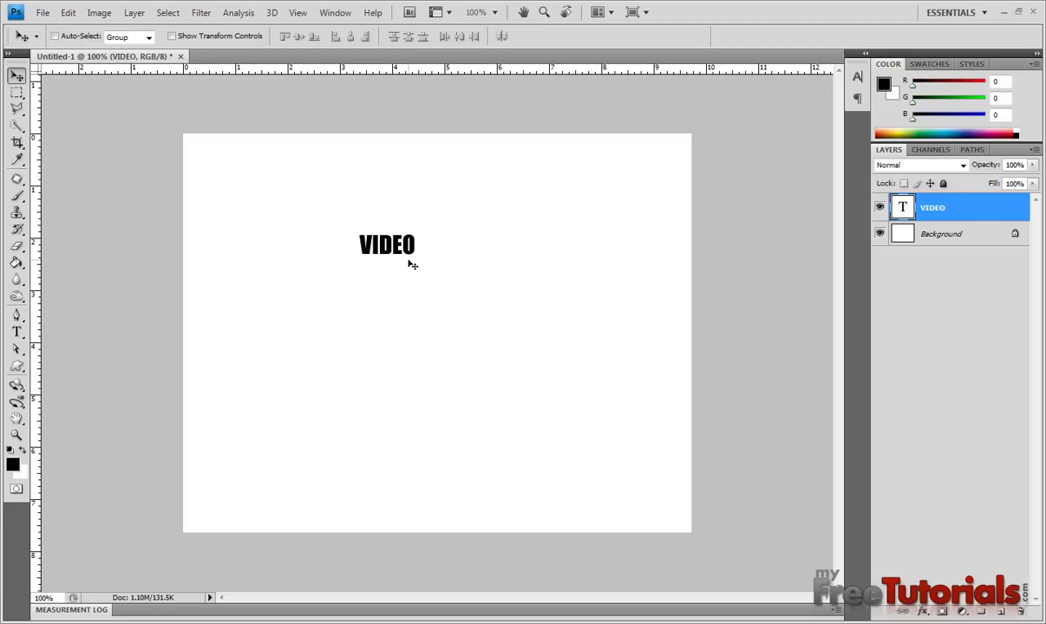
pyautogui.moveTo(395, 248); pyautogui.dragTo(395, 278)
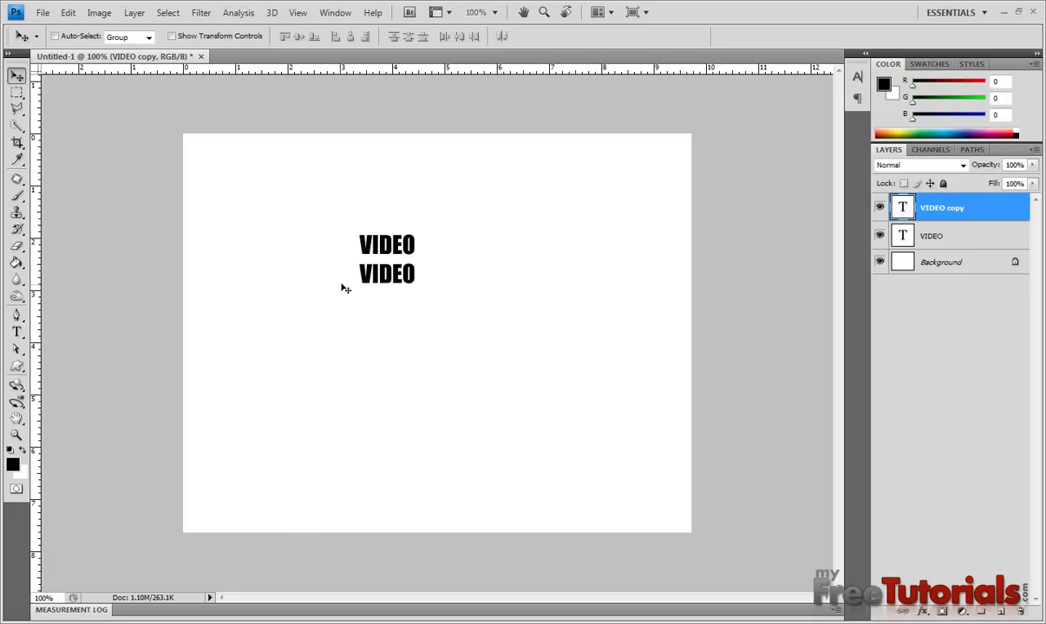
pyautogui.press('t')
pyautogui.click(379, 271)
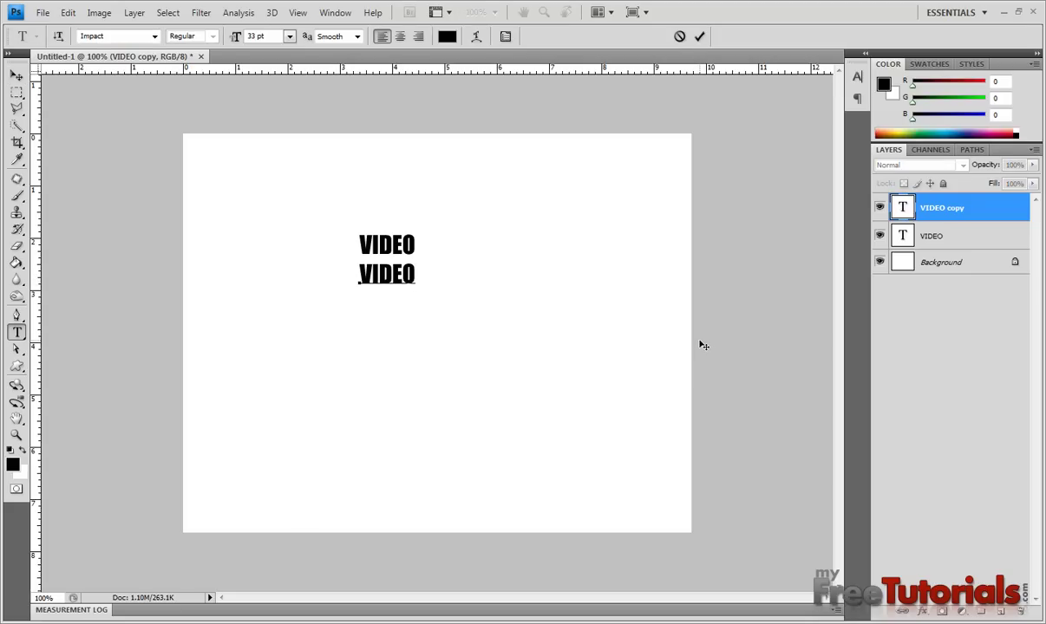
pyautogui.press('BackSpace')
pyautogui.press('BackSpace')
pyautogui.press('BackSpace')
pyautogui.press('BackSpace')
pyautogui.press('BackSpace')
pyautogui.write('TU')
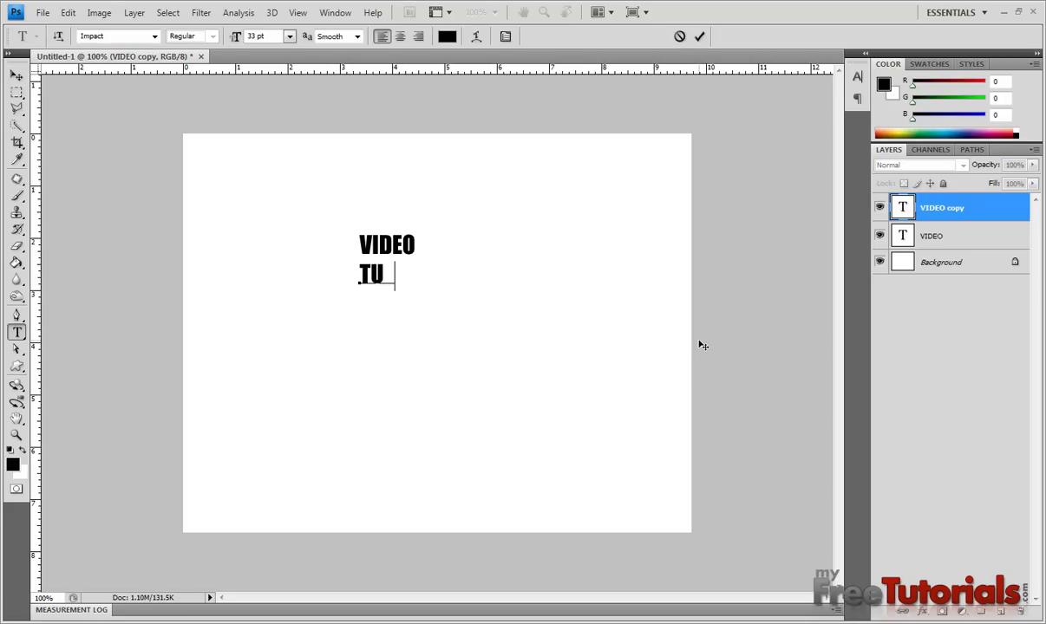
pyautogui.write('TORIAL')
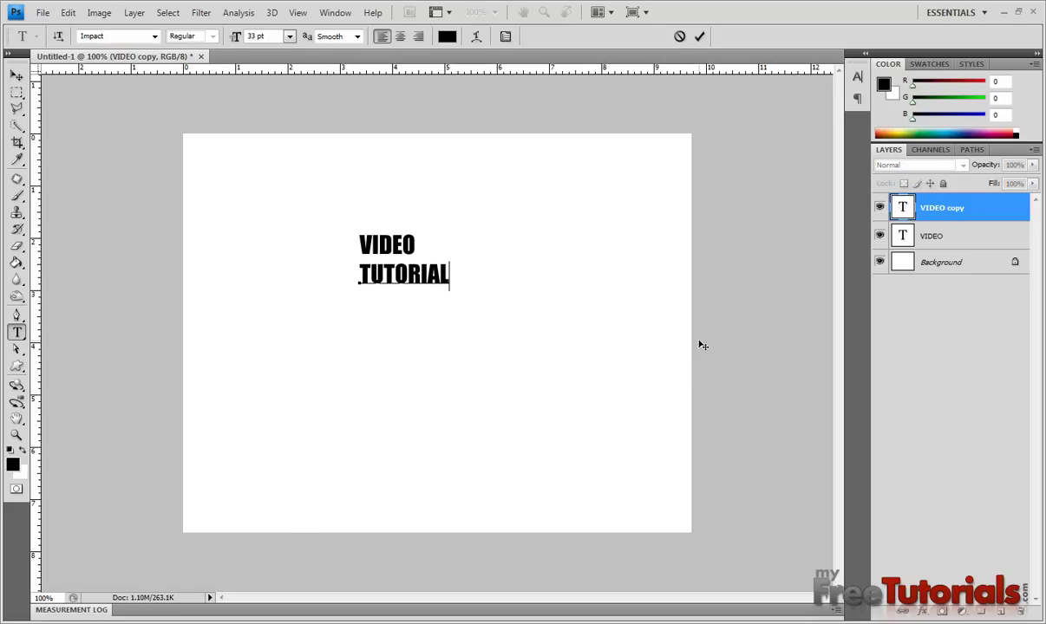
pyautogui.click(16, 75)
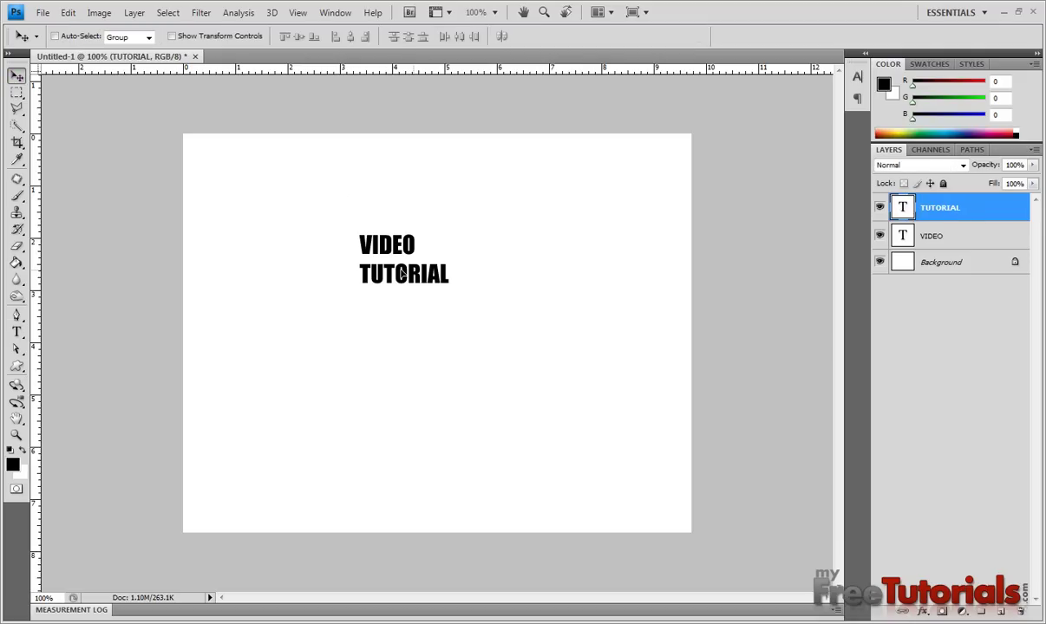
pyautogui.moveTo(401, 272); pyautogui.dragTo(384, 270)
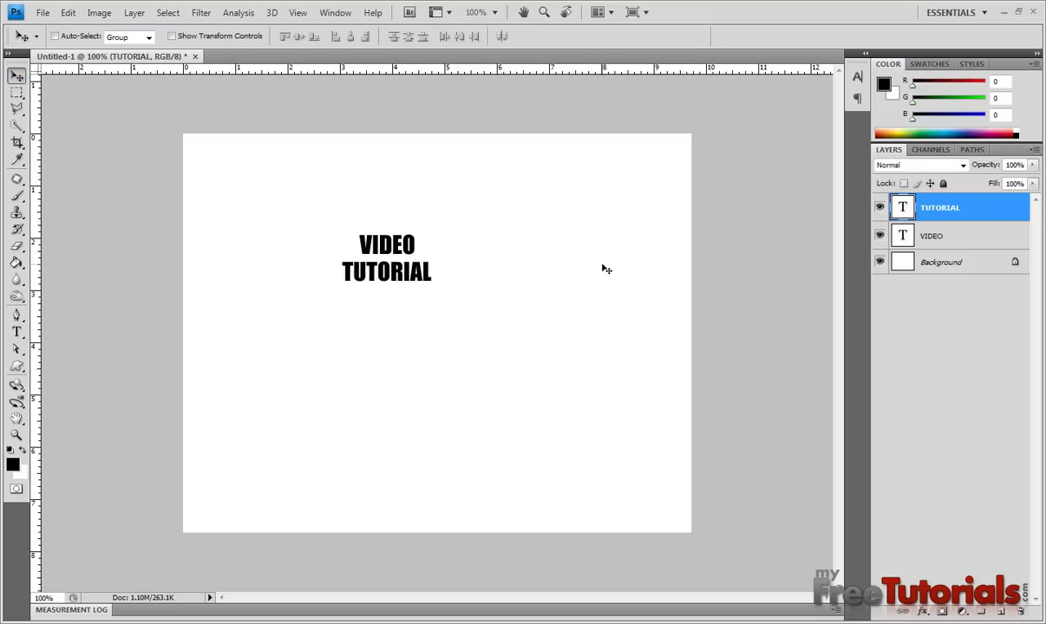
# Nudge TUTORIAL a few pixels up and left, closer under VIDEO.
pyautogui.press('Up')
pyautogui.press('Up')
pyautogui.press('Up')
pyautogui.press('Right')
pyautogui.press('Right')
pyautogui.press('Right')
pyautogui.press('Up')
pyautogui.press('Up')
pyautogui.press('Left')
pyautogui.press('Up')
pyautogui.press('Left')
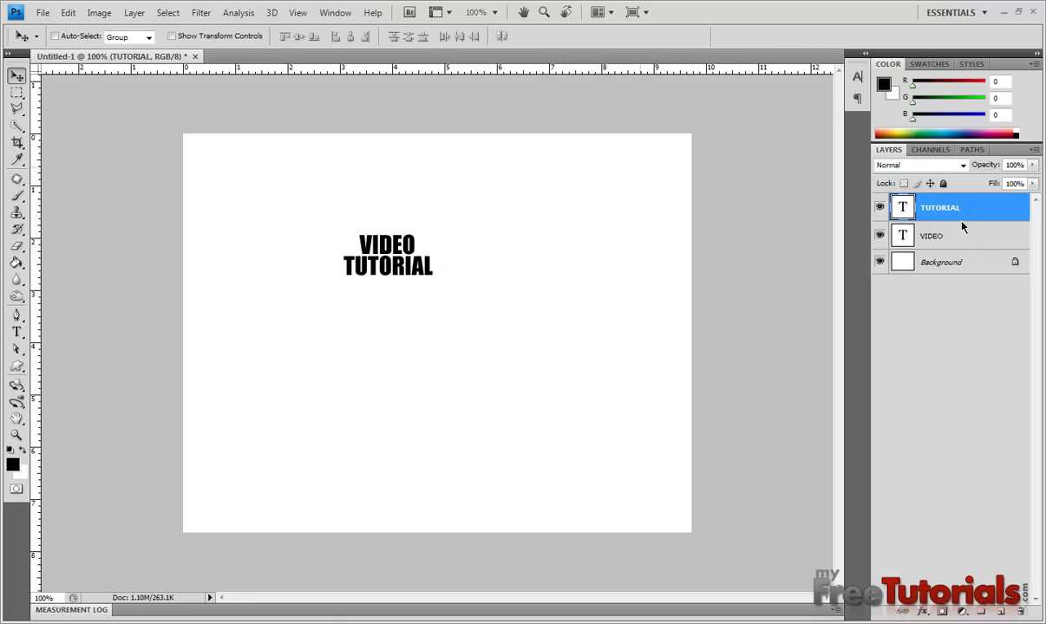
# Scale the VIDEO and TUTORIAL layers together to about 509% so they span the page.
pyautogui.click(962, 237)
pyautogui.keyDown('shift'); pyautogui.click(951, 218); pyautogui.keyUp('shift')
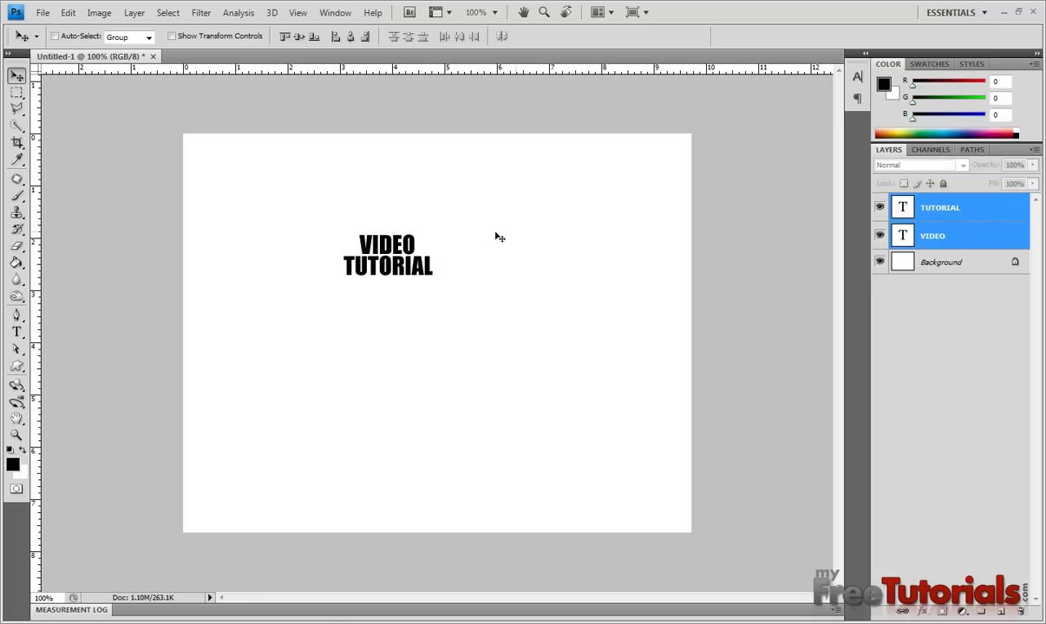
pyautogui.hotkey('ctrl', 't')
pyautogui.moveTo(468, 291); pyautogui.dragTo(641, 457)
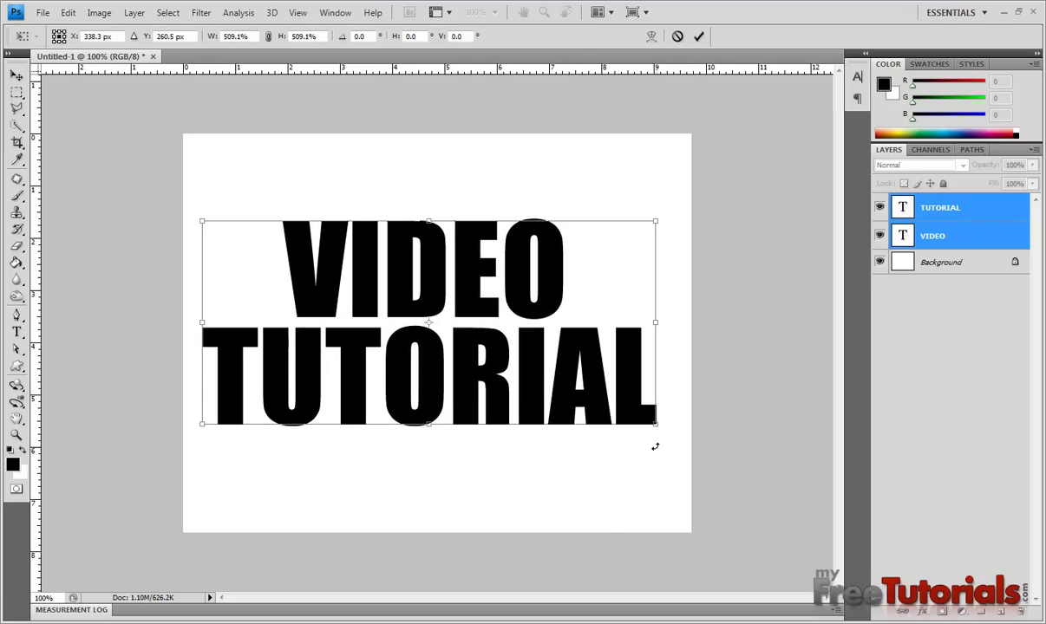
pyautogui.press('Return')
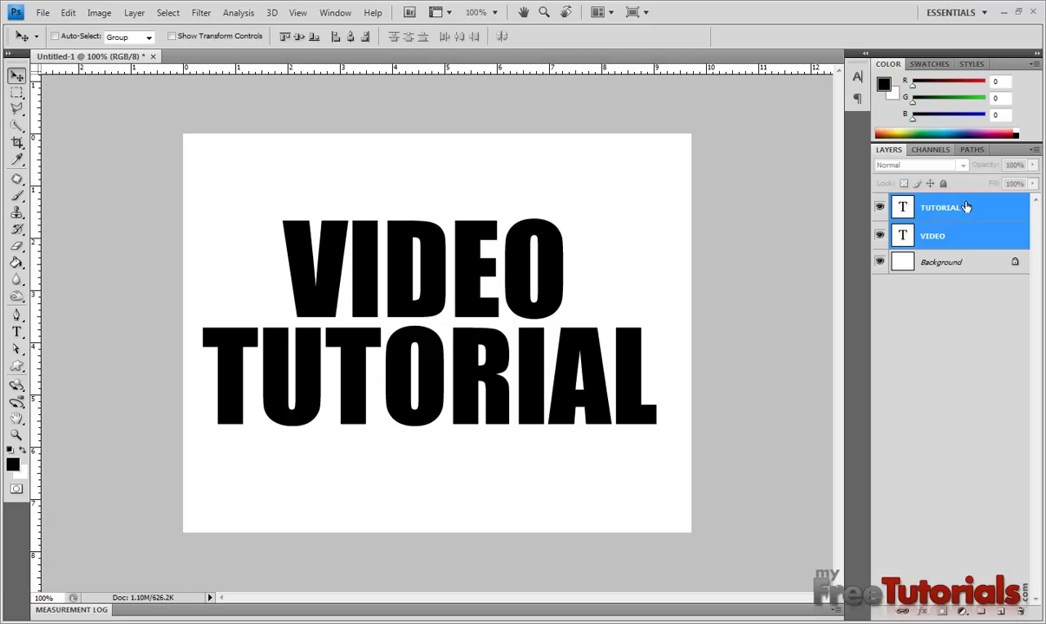
# Rasterize both text layers and merge them into one TUTORIAL layer.
pyautogui.rightClick(969, 206)
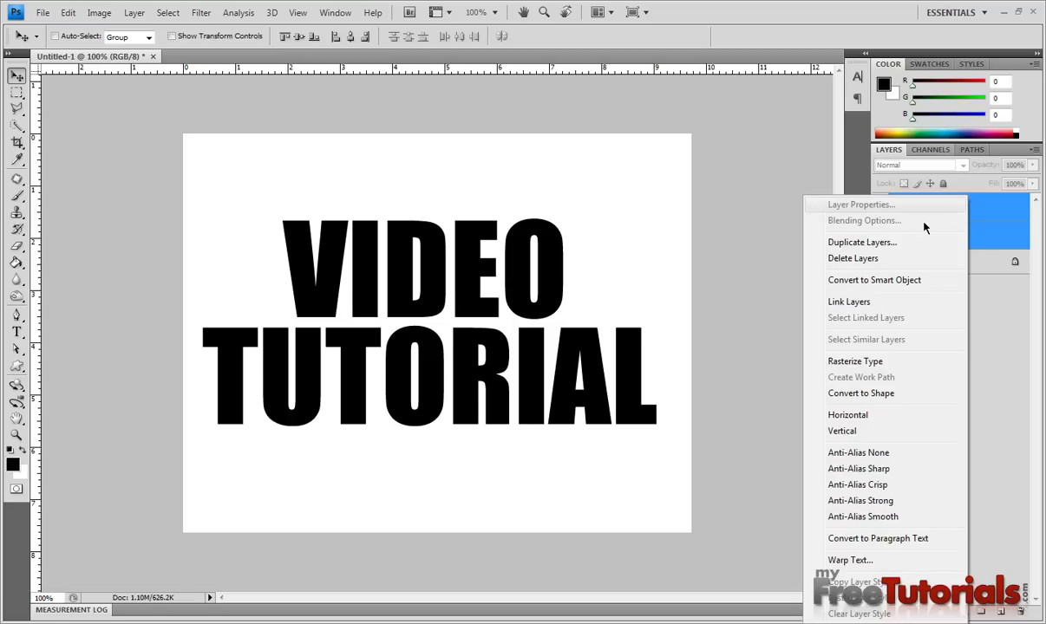
pyautogui.click(834, 356)
pyautogui.rightClick(975, 217)
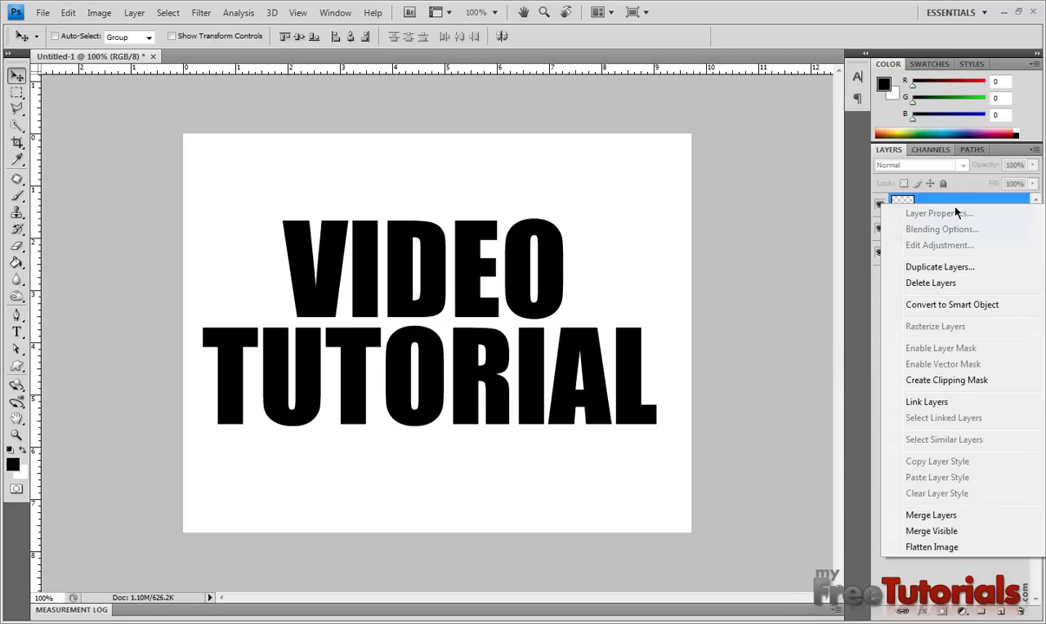
pyautogui.click(878, 488)
# Save the lettering's selection as channel Alpha 1 and check it in Channels.
pyautogui.keyDown('ctrl'); pyautogui.click(901, 208); pyautogui.keyUp('ctrl')
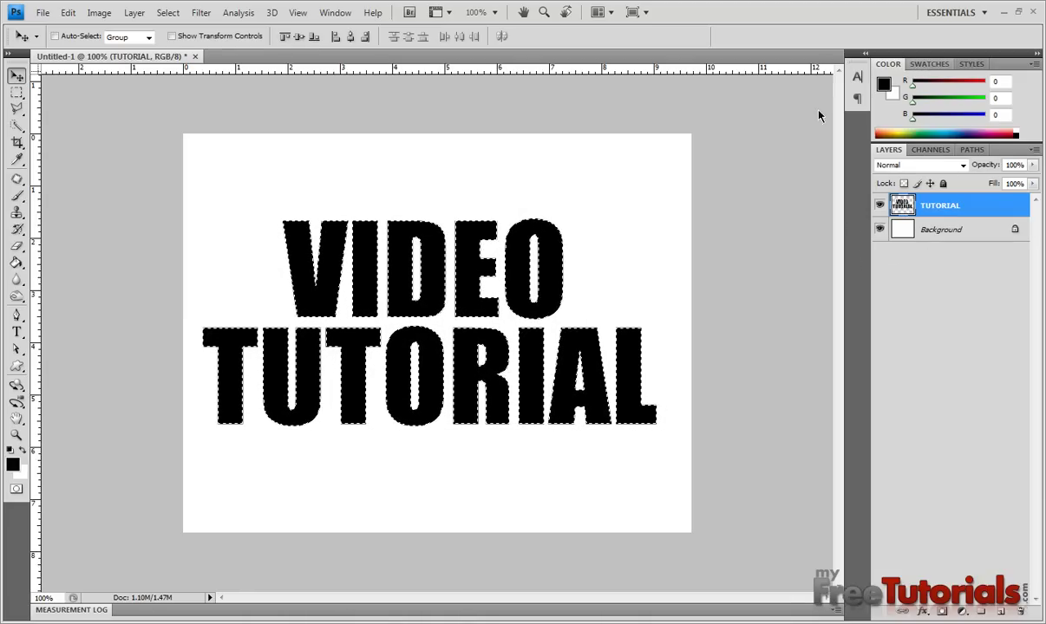
pyautogui.click(99, 12)
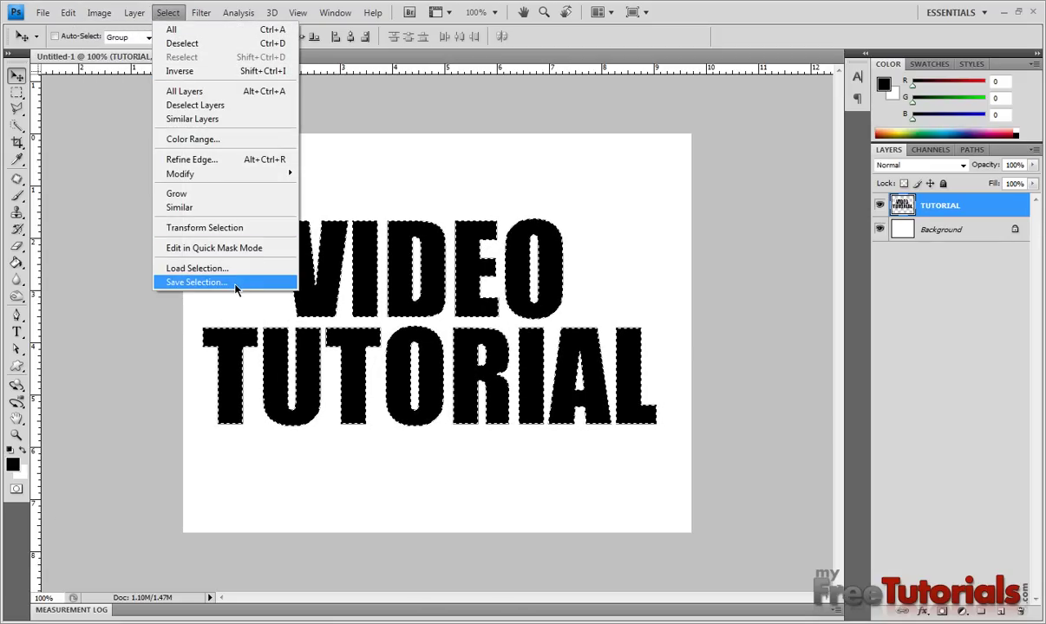
pyautogui.click(236, 283)
pyautogui.click(631, 174)
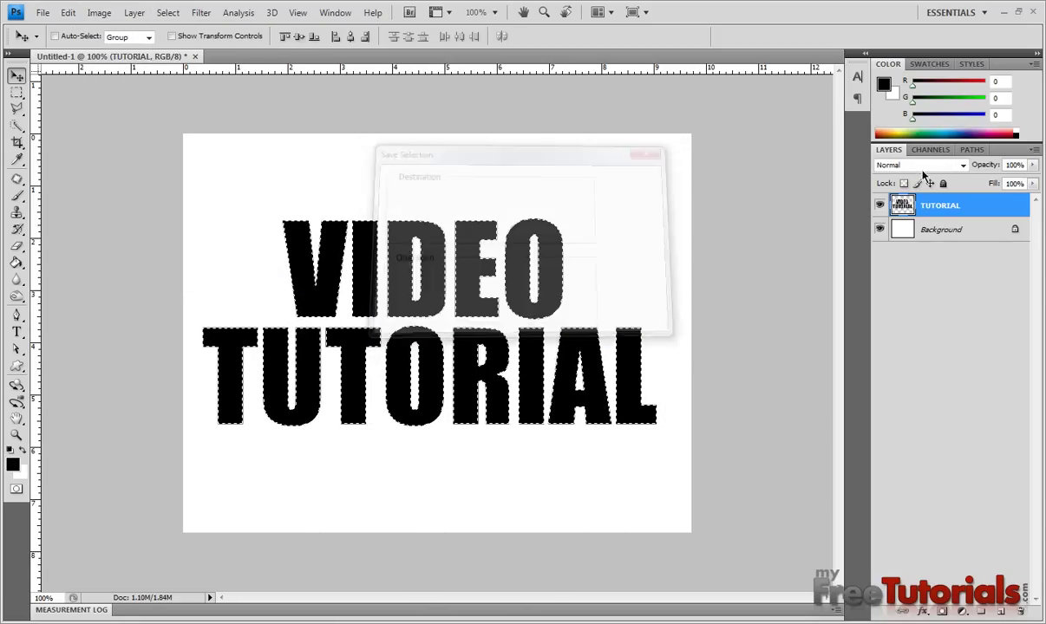
pyautogui.click(930, 149)
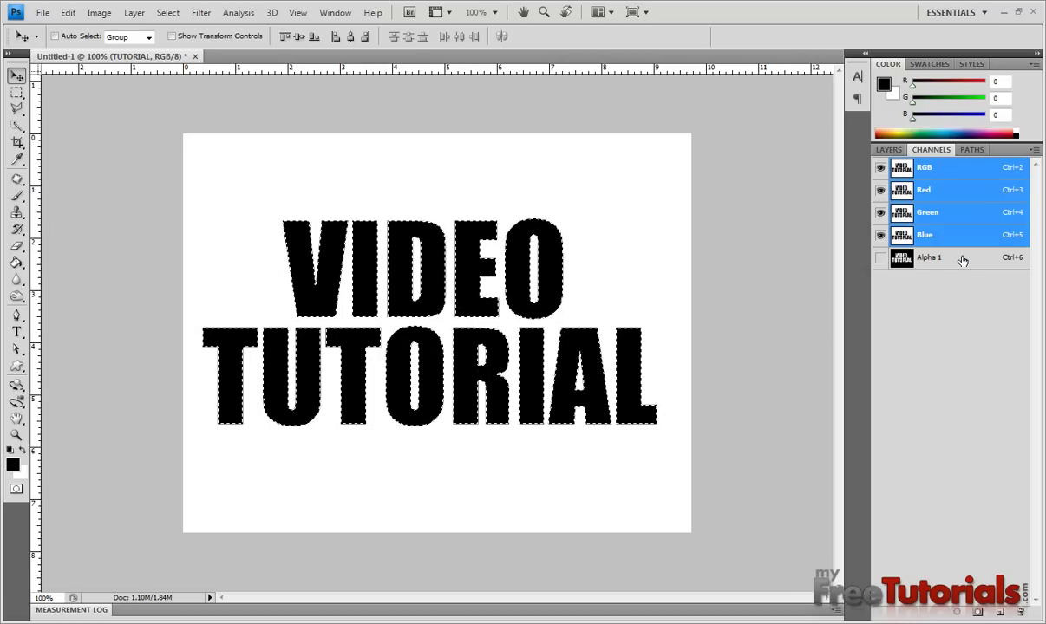
pyautogui.click(962, 260)
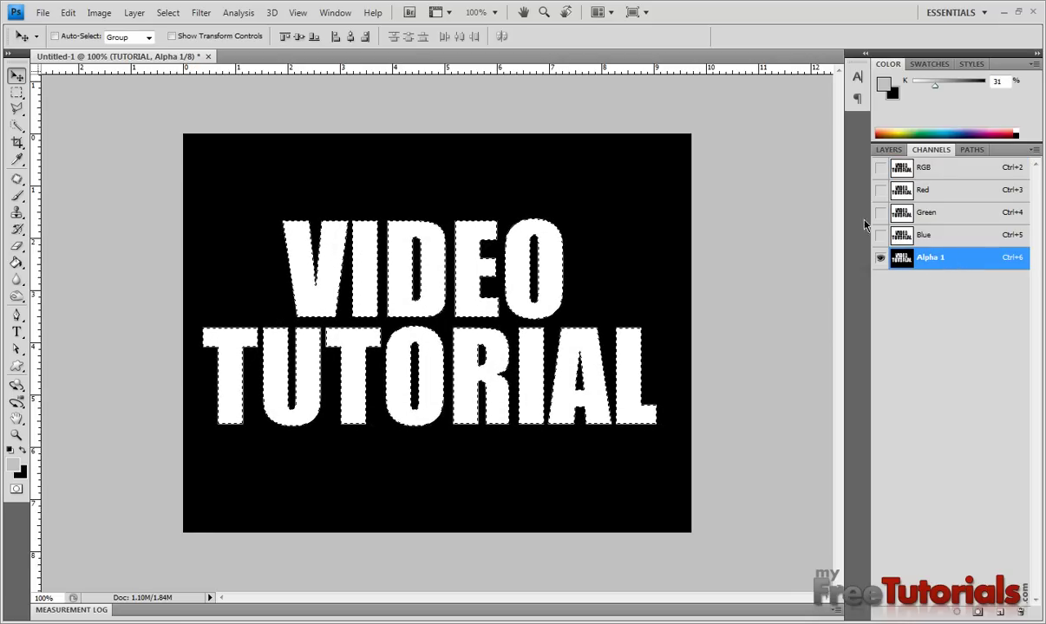
pyautogui.click(880, 167)
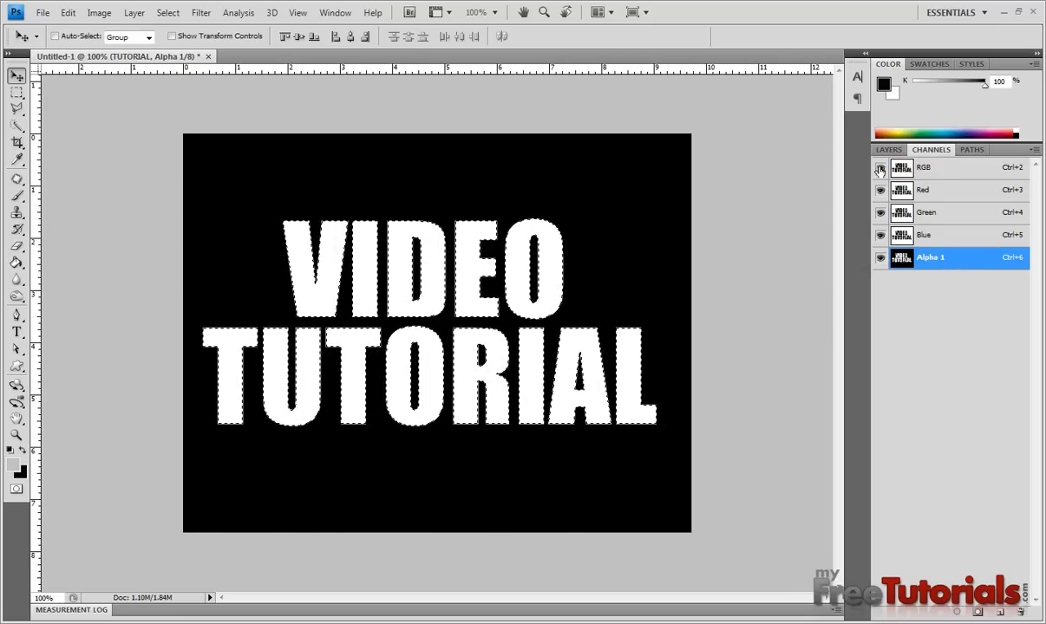
pyautogui.click(880, 258)
pyautogui.click(888, 149)
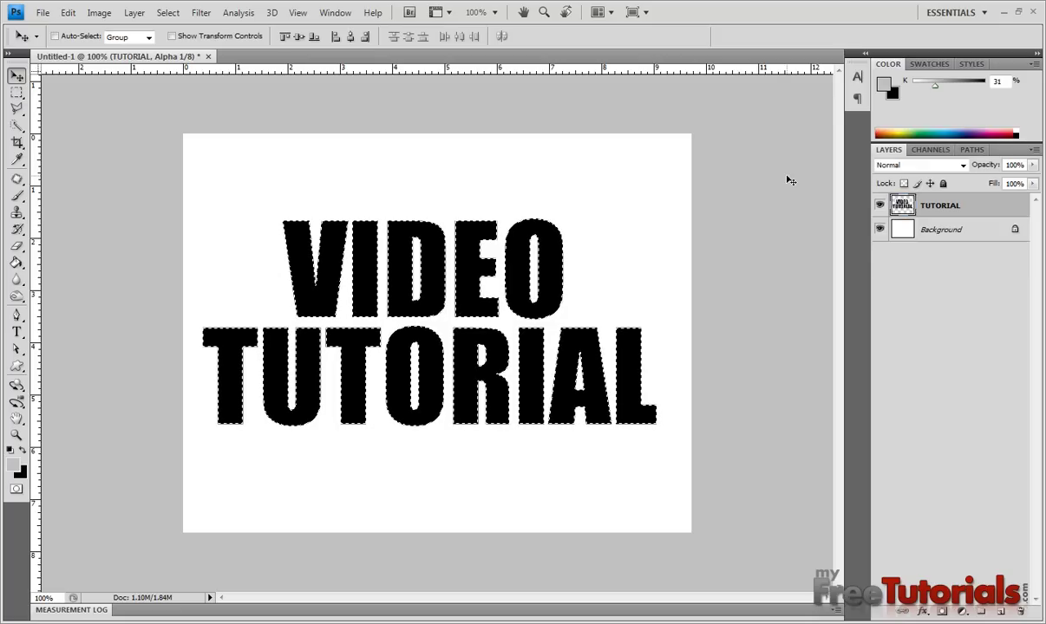
# Deselect the text and fill with White in Multiply mode.
pyautogui.click(167, 12)
pyautogui.click(182, 42)
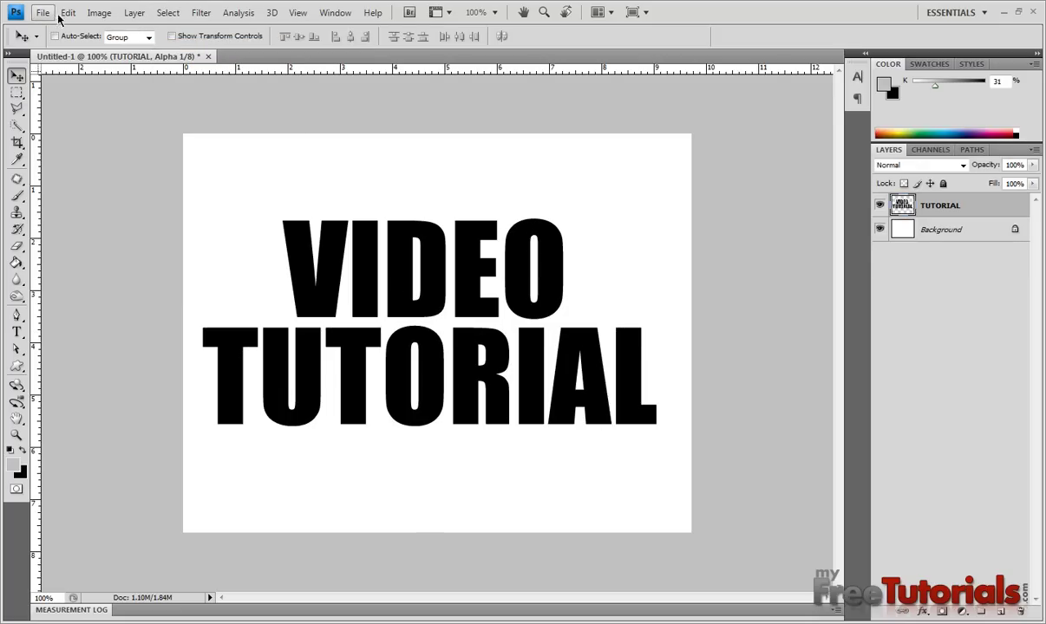
pyautogui.click(68, 12)
pyautogui.click(113, 219)
pyautogui.click(509, 198)
pyautogui.click(482, 310)
pyautogui.click(499, 267)
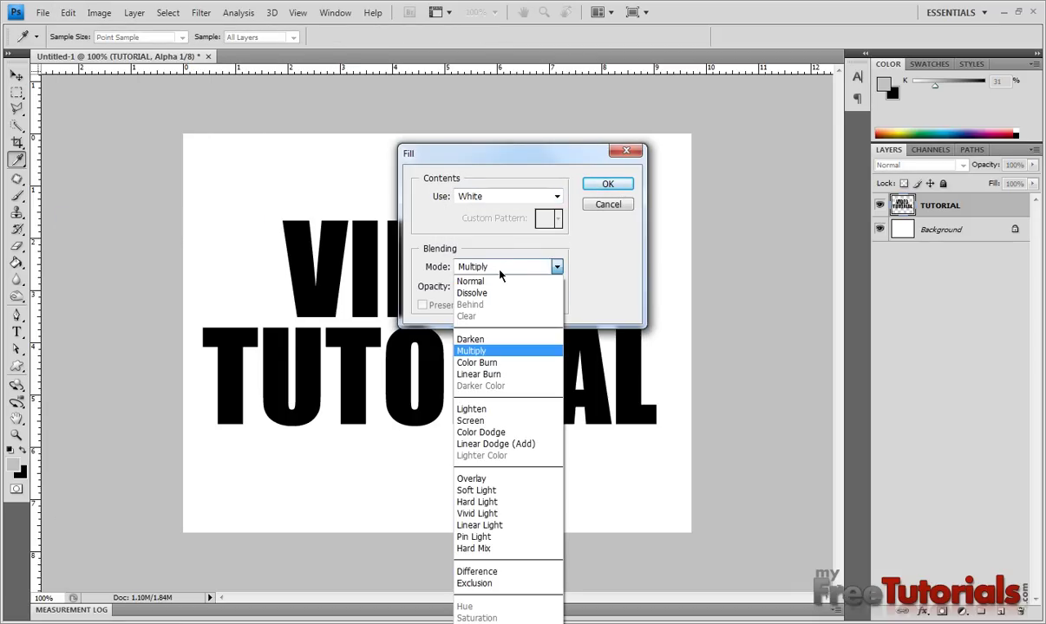
pyautogui.click(499, 275)
pyautogui.click(608, 184)
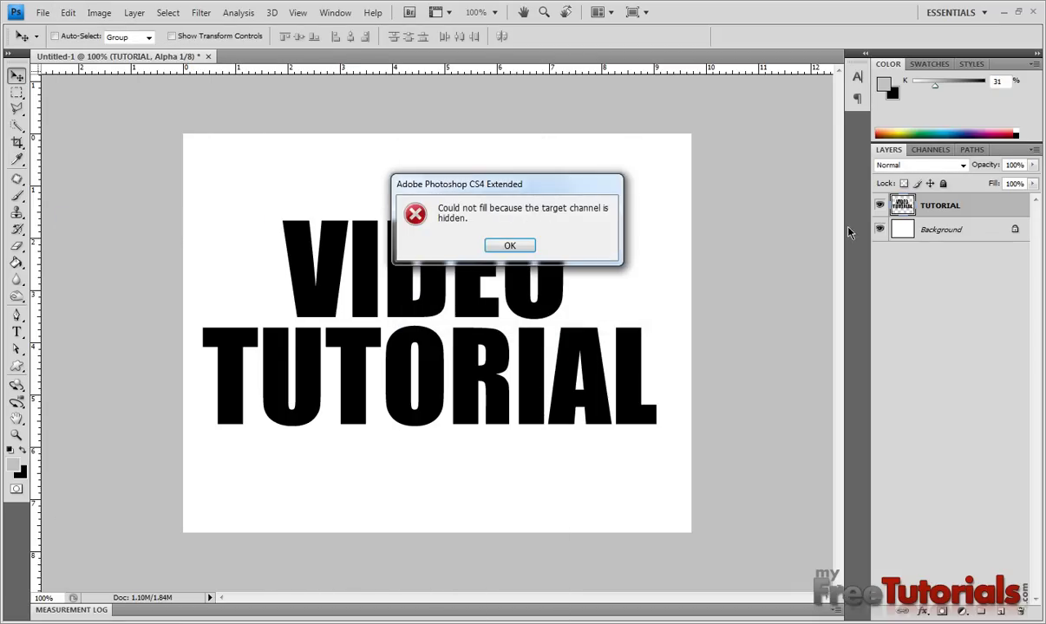
# Dismiss the hidden-channel error and reapply the White Multiply fill to the TUTORIAL layer.
pyautogui.click(508, 247)
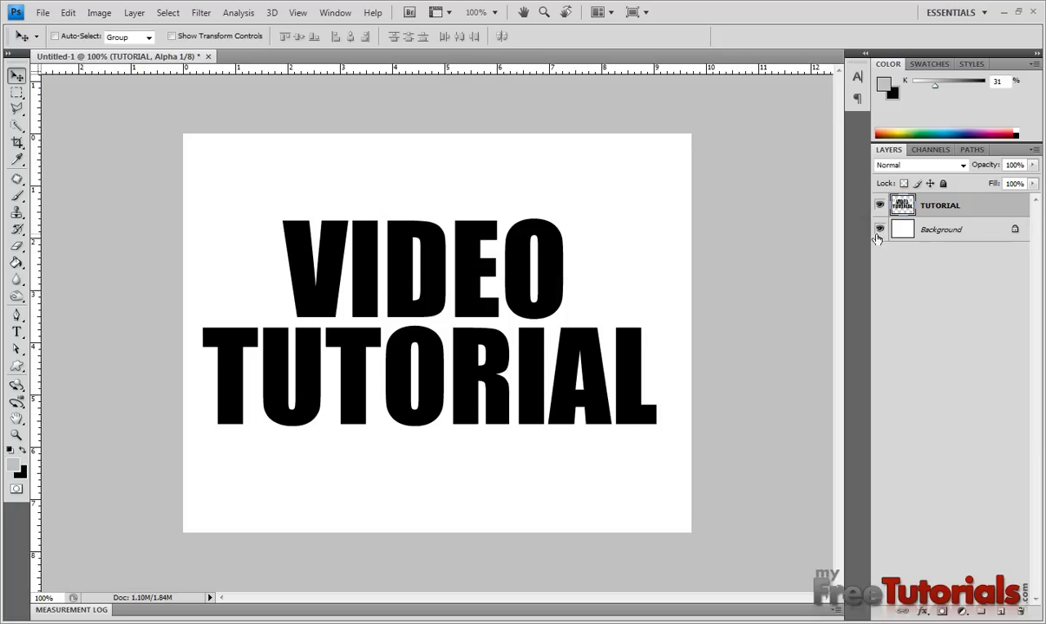
pyautogui.doubleClick(987, 208)
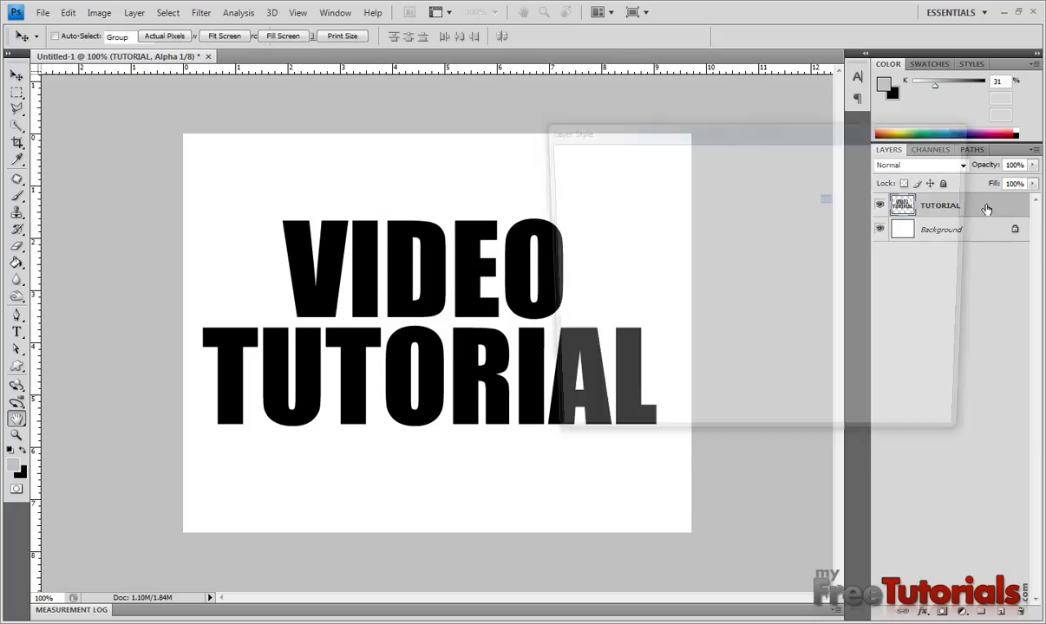
pyautogui.click(945, 182)
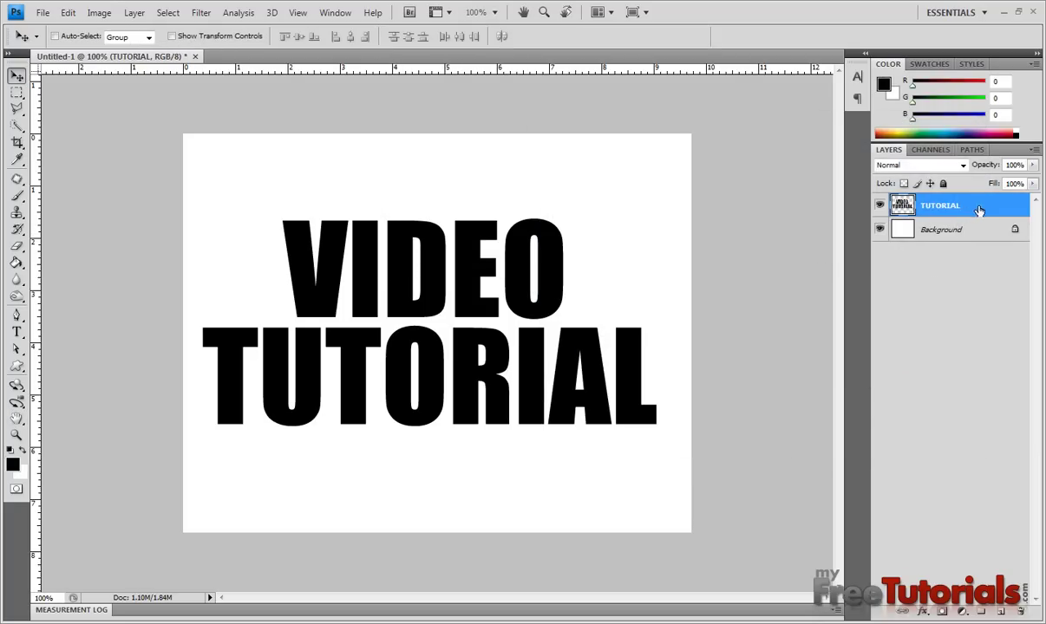
pyautogui.click(68, 12)
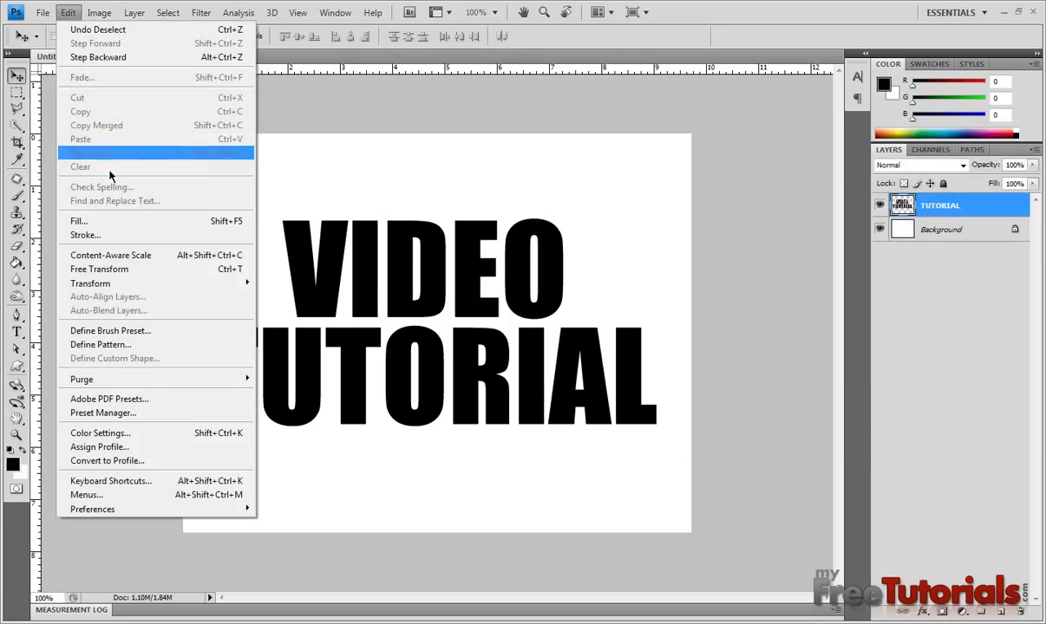
pyautogui.click(133, 224)
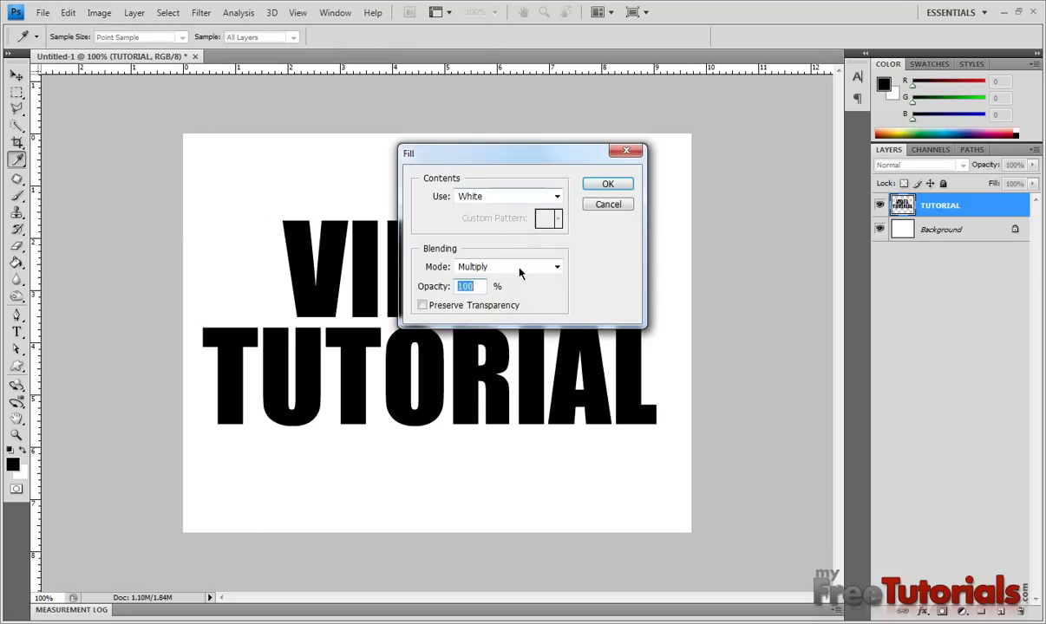
pyautogui.click(593, 186)
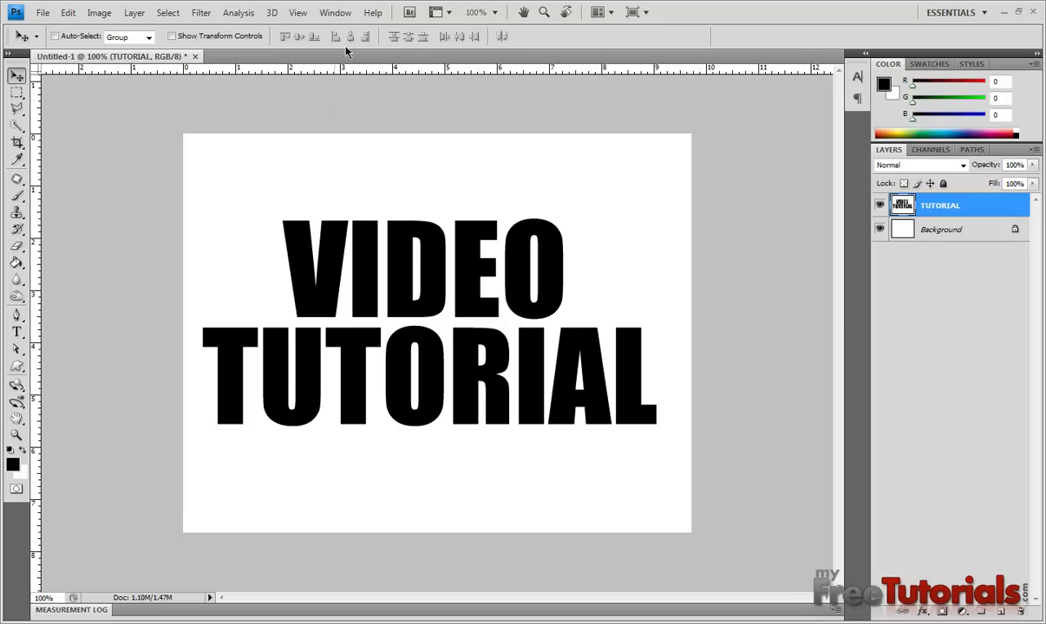
# Blur the merged VIDEO TUTORIAL lettering with a 4.0-pixel Gaussian Blur.
pyautogui.click(200, 12)
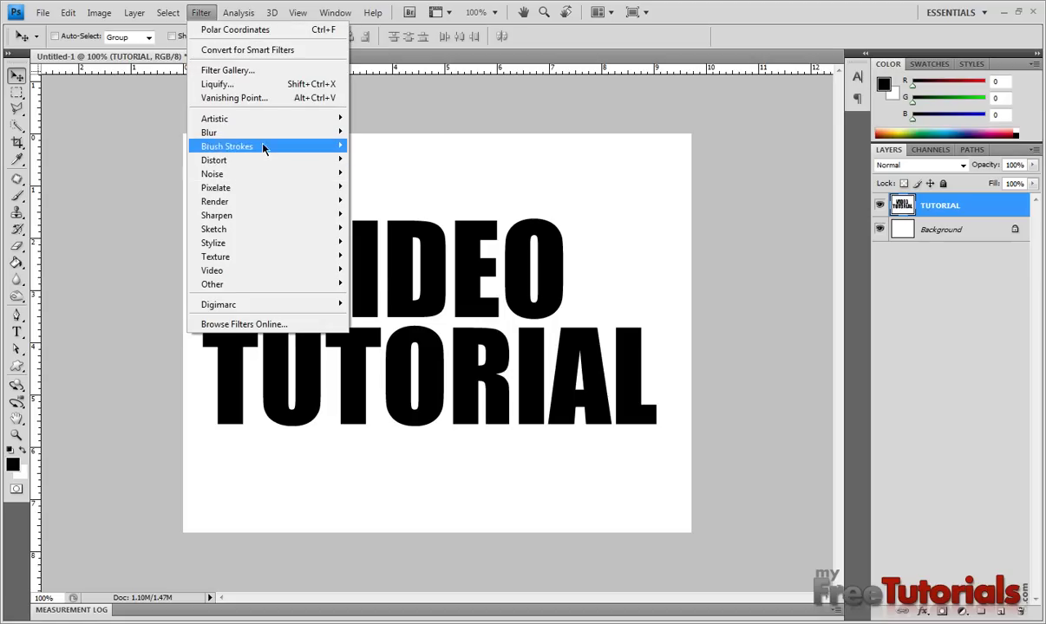
pyautogui.moveTo(209, 132)
pyautogui.click(398, 188)
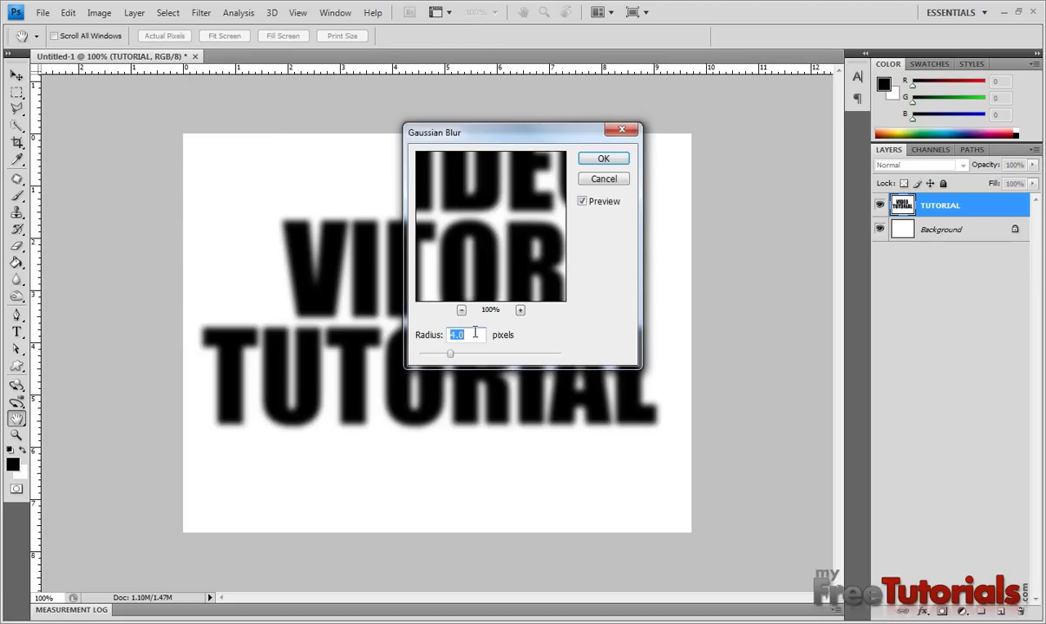
pyautogui.click(598, 160)
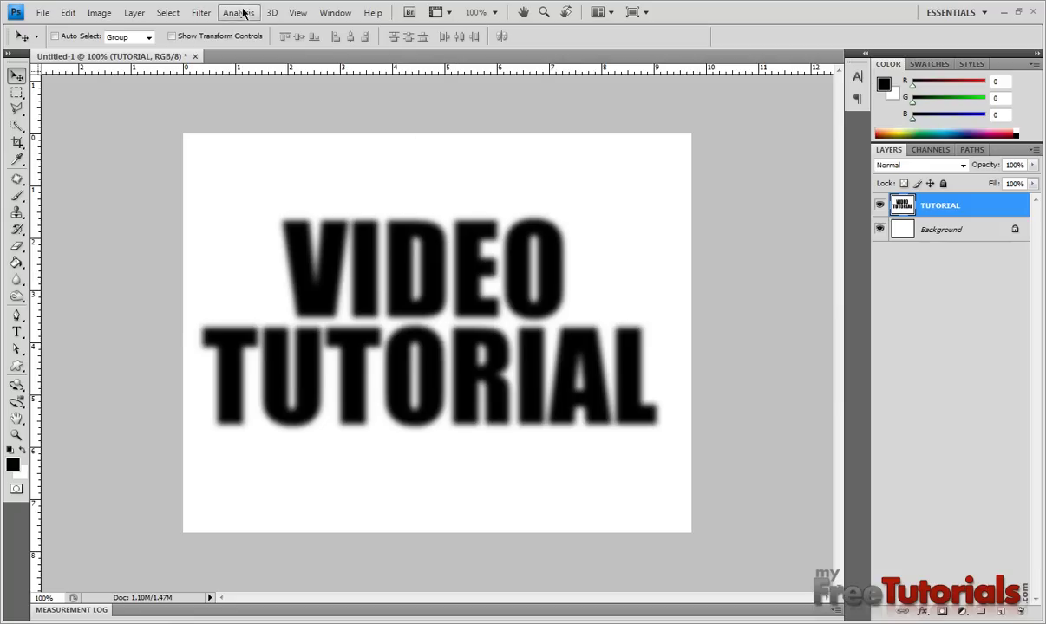
# Solarize the blurred text, then set the Levels white input to 128.
pyautogui.click(202, 13)
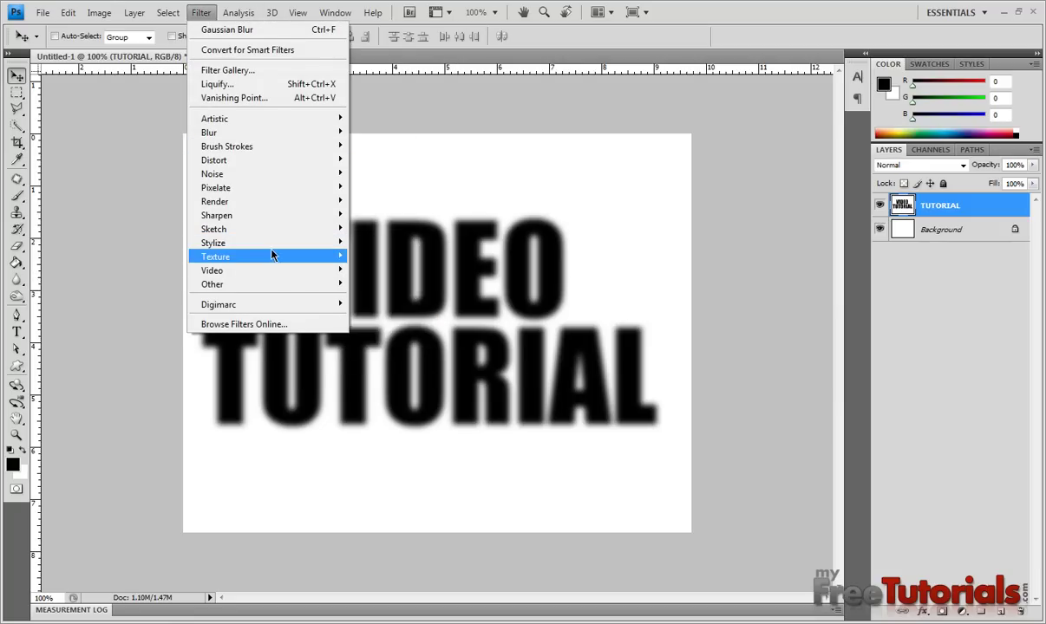
pyautogui.moveTo(213, 243)
pyautogui.click(401, 318)
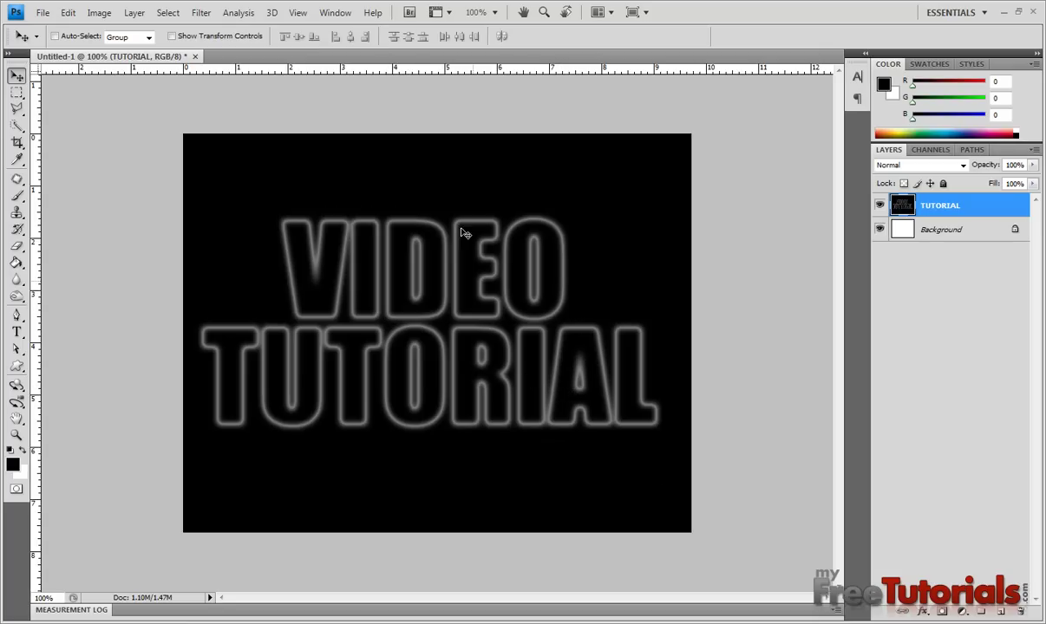
pyautogui.click(99, 12)
pyautogui.moveTo(121, 51)
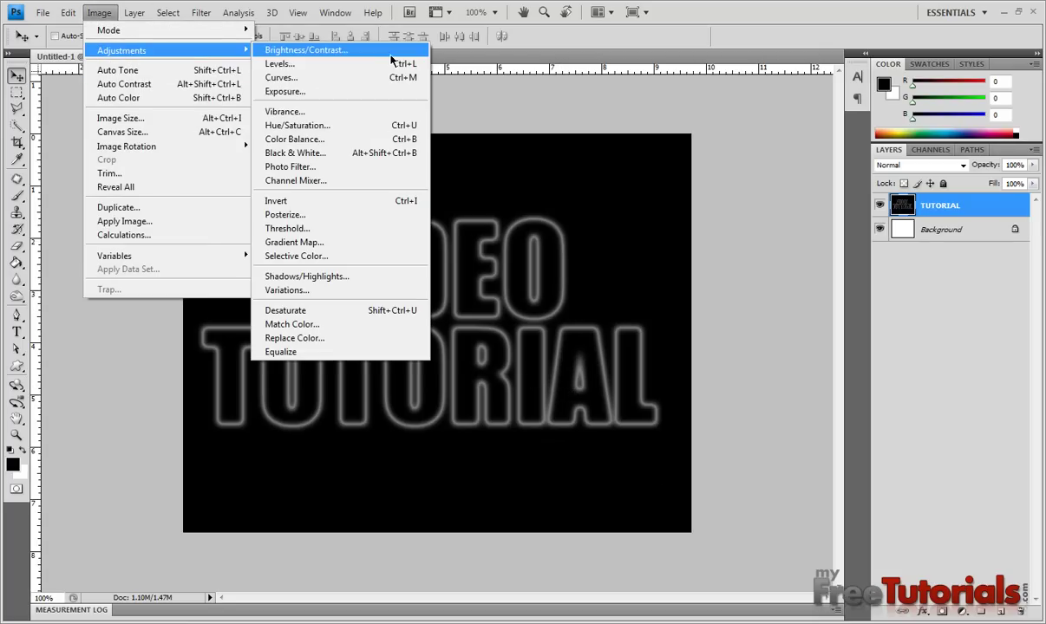
pyautogui.click(381, 63)
pyautogui.doubleClick(715, 346)
pyautogui.write('128')
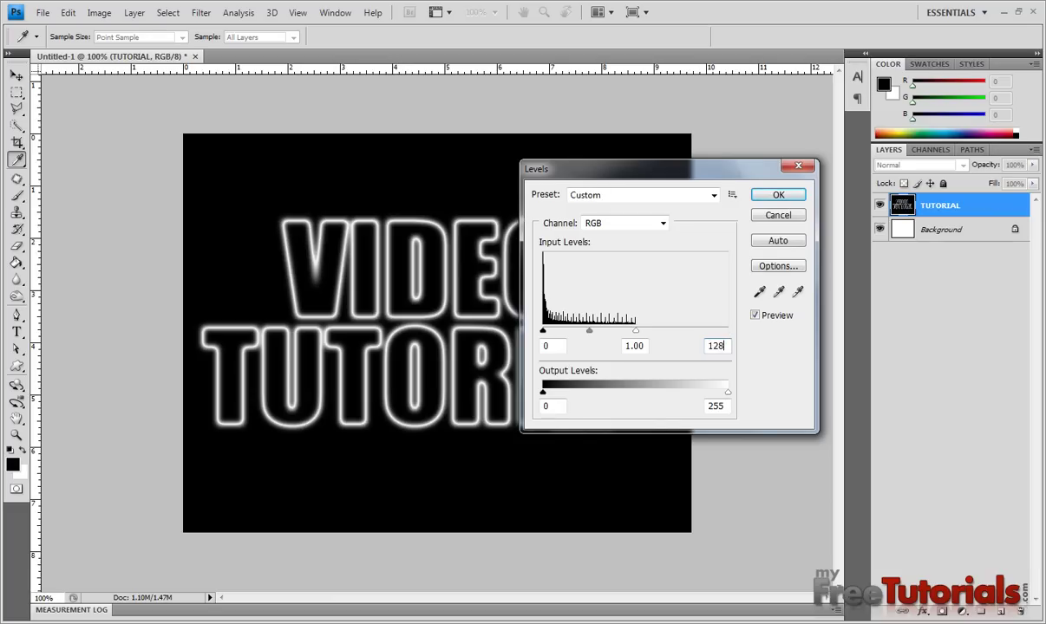
pyautogui.press('Return')
pyautogui.press('v')
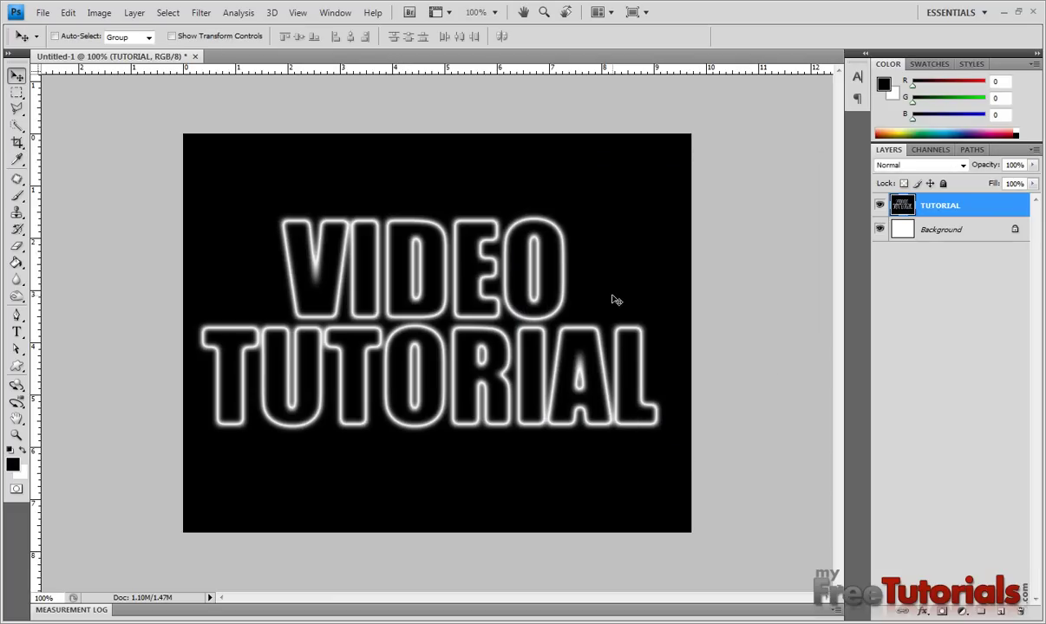
# Duplicate the TUTORIAL layer and select the TUTORIAL copy.
pyautogui.rightClick(920, 205)
pyautogui.click(940, 252)
pyautogui.click(652, 195)
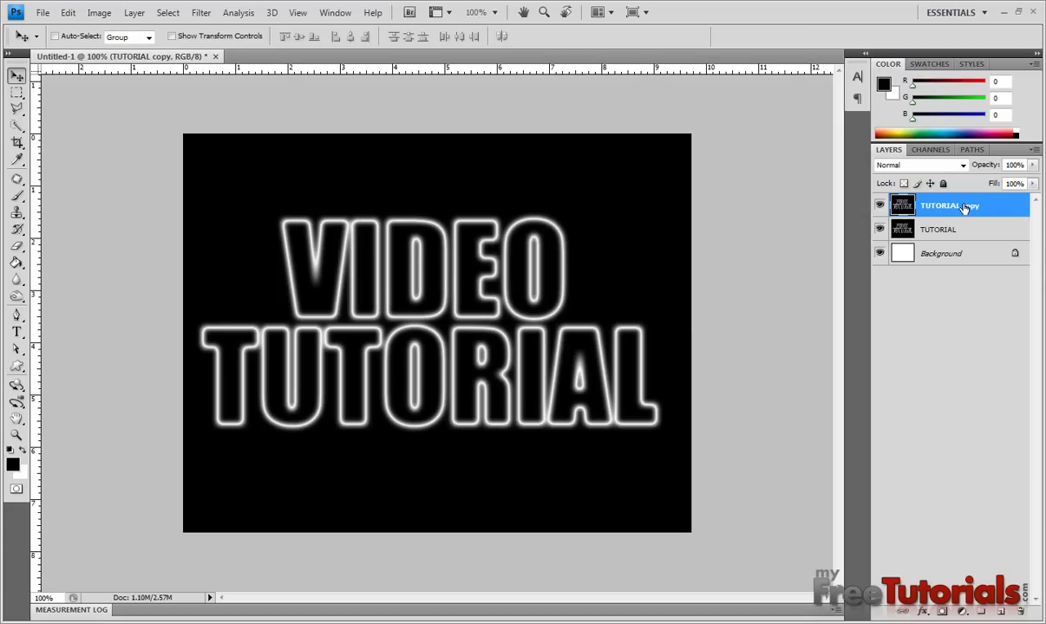
pyautogui.click(962, 233)
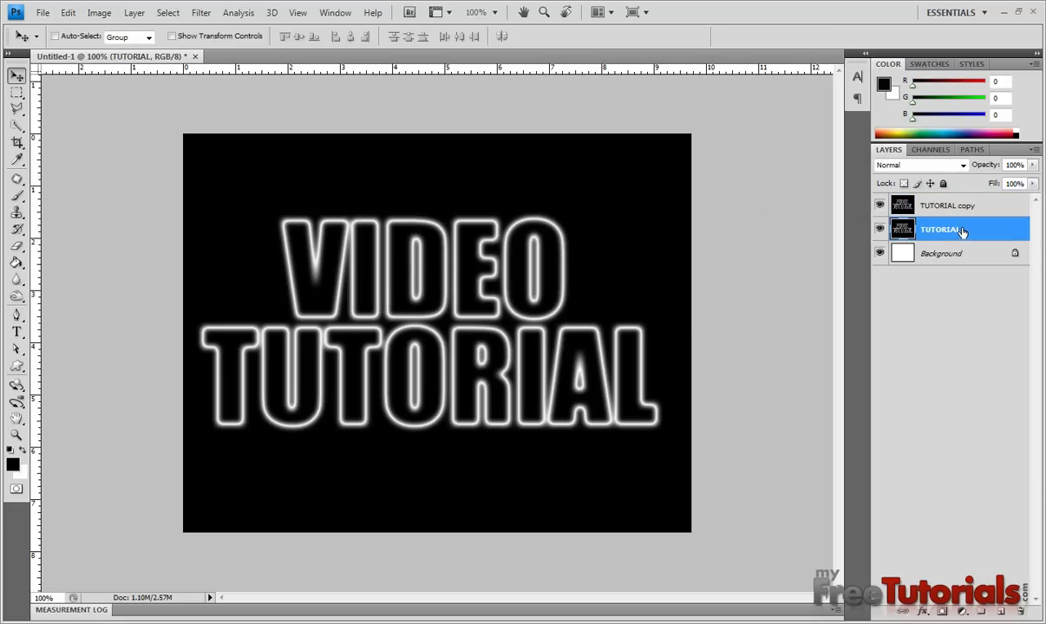
pyautogui.click(985, 209)
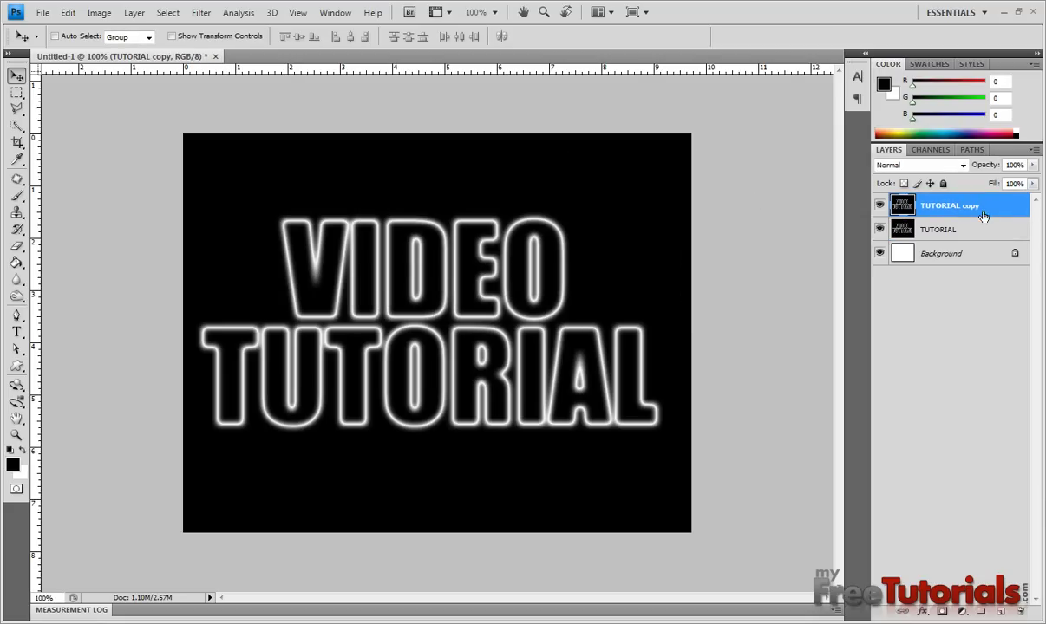
# Apply Polar Coordinates with Polar to Rectangular to the TUTORIAL copy.
pyautogui.click(202, 13)
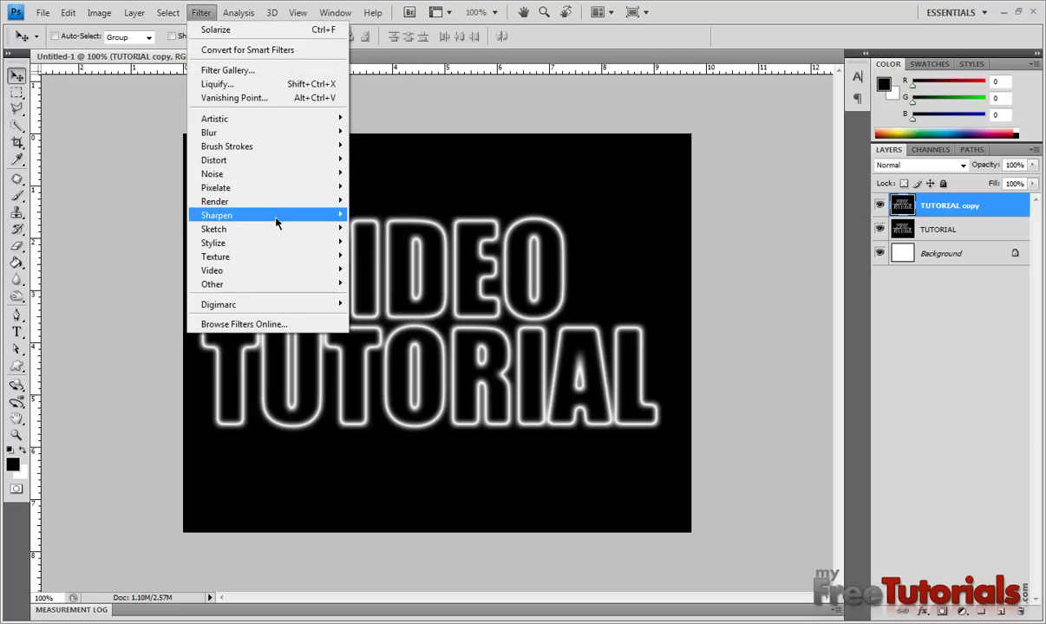
pyautogui.moveTo(214, 159)
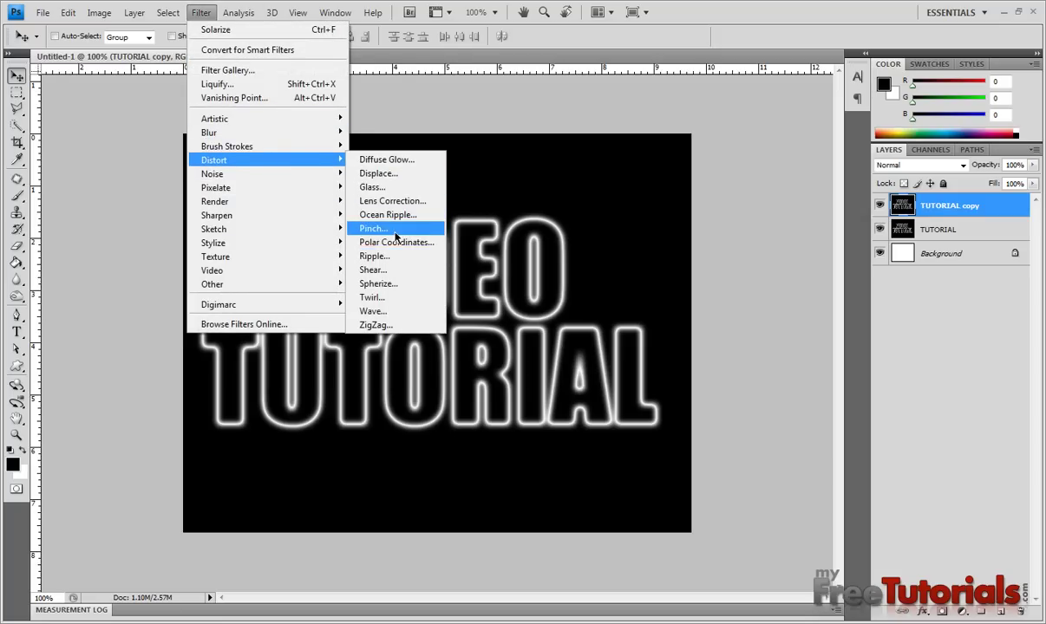
pyautogui.click(392, 242)
pyautogui.click(488, 360)
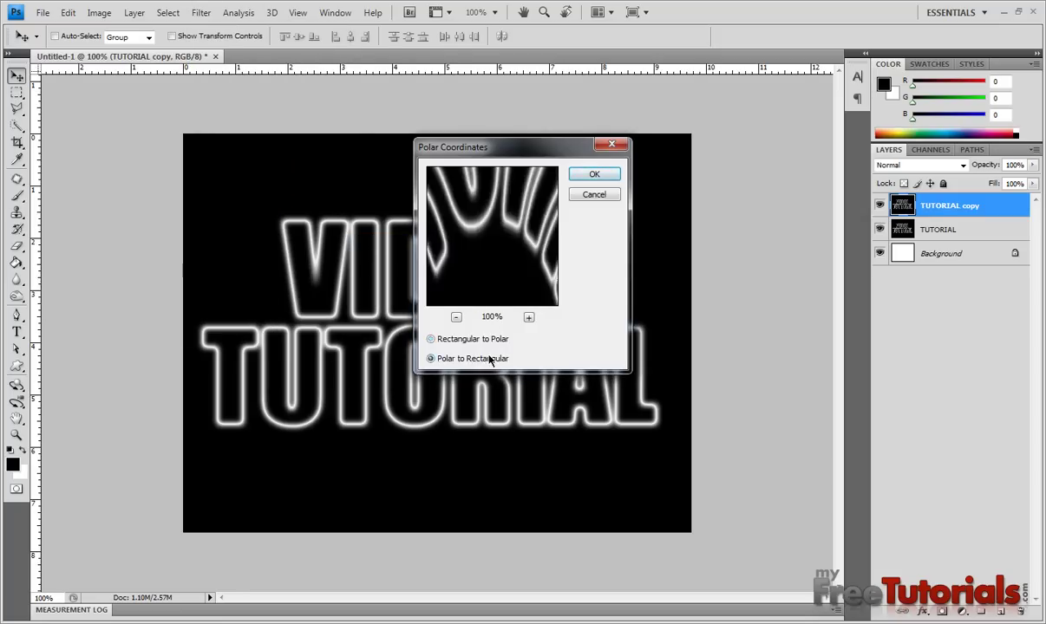
pyautogui.click(592, 173)
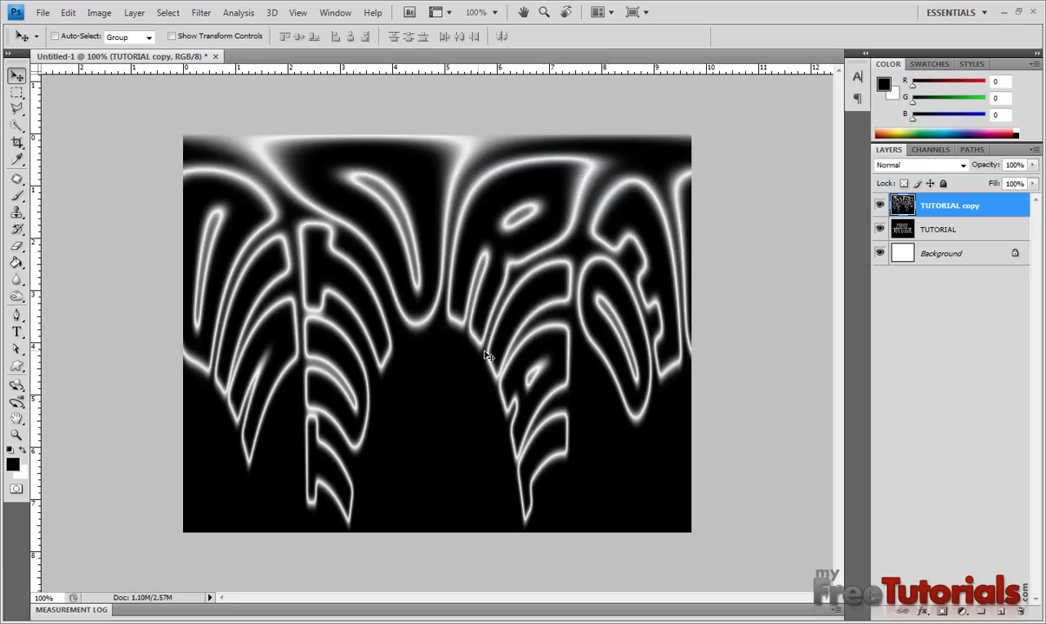
pyautogui.click(97, 13)
pyautogui.moveTo(126, 146)
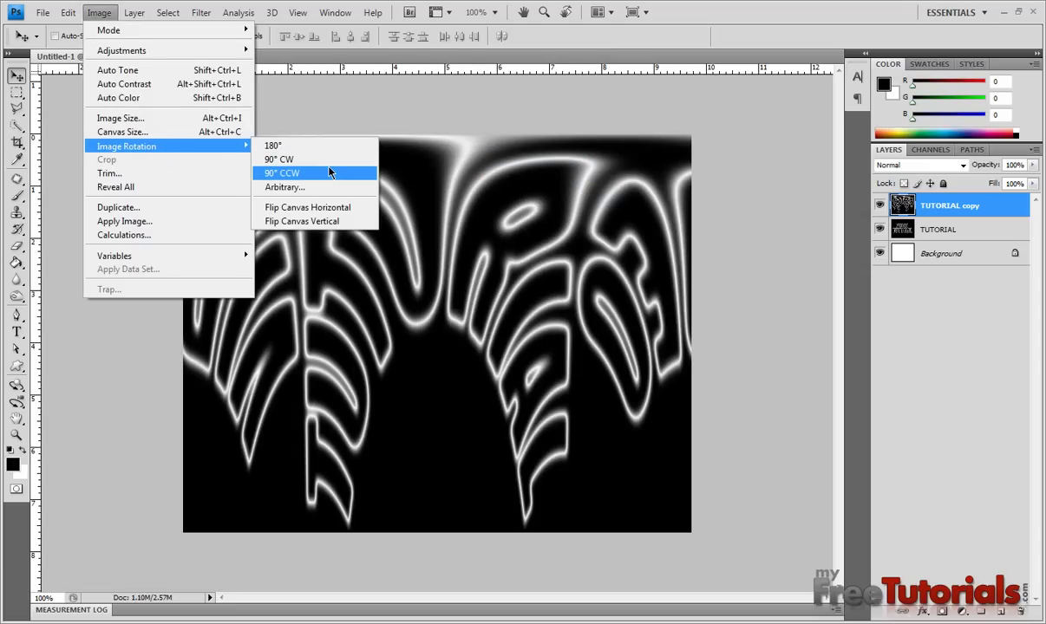
# Rotate the canvas 90° clockwise and invert the copy layer to black-on-white.
pyautogui.click(321, 160)
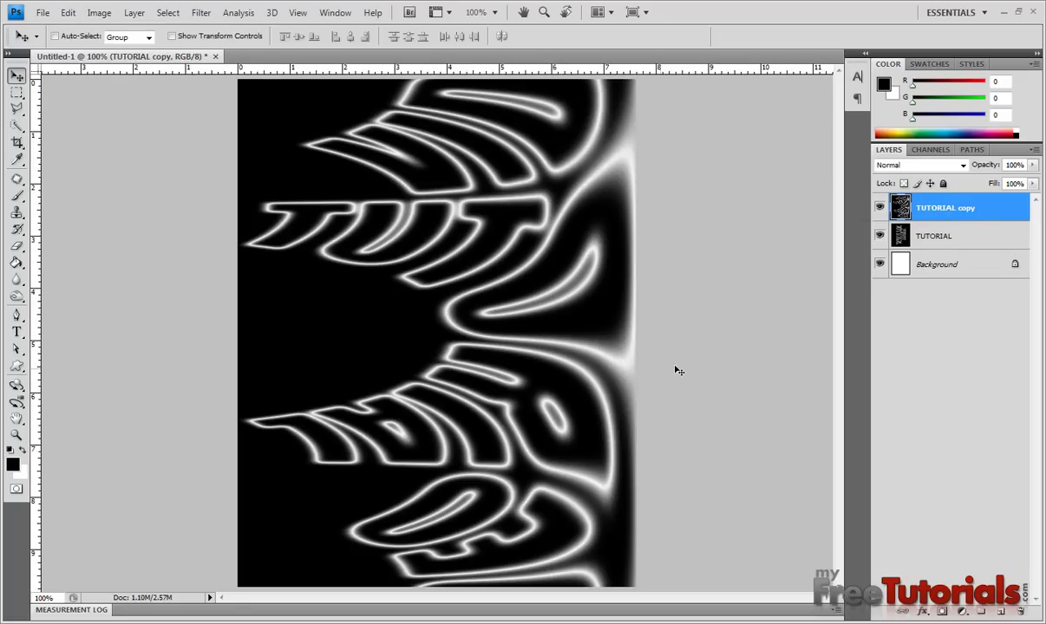
pyautogui.click(98, 12)
pyautogui.moveTo(121, 50)
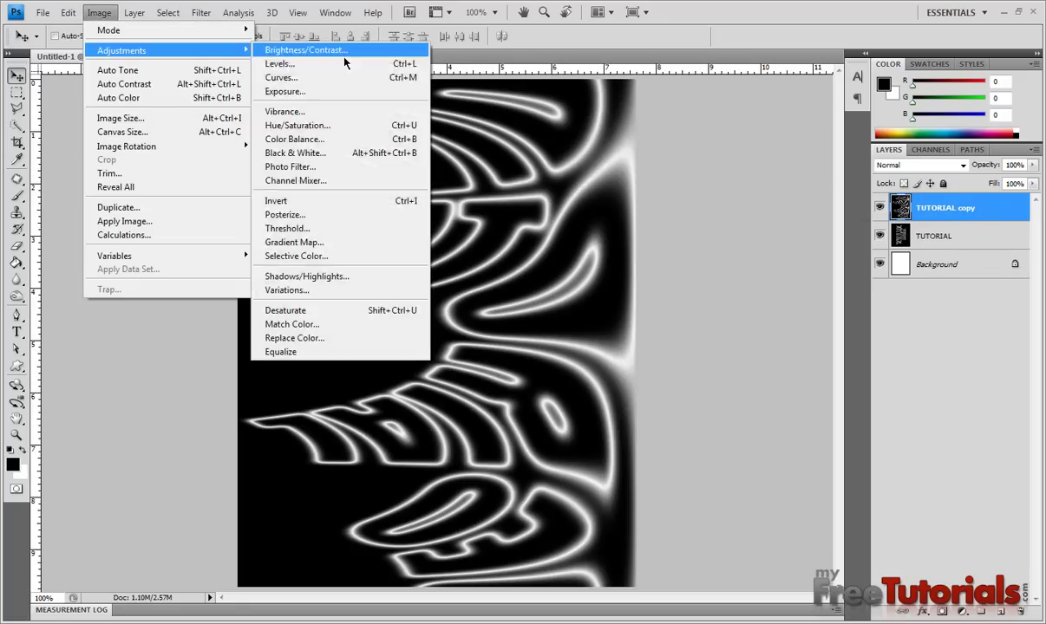
pyautogui.click(346, 202)
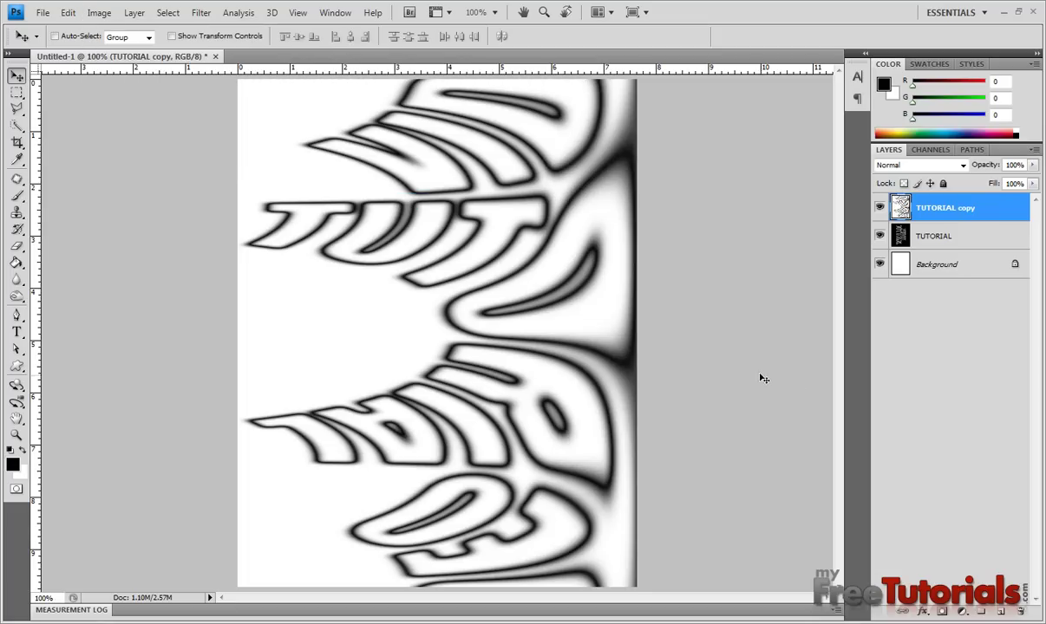
# Apply the Wind filter from the right twice to the inverted layer.
pyautogui.click(202, 13)
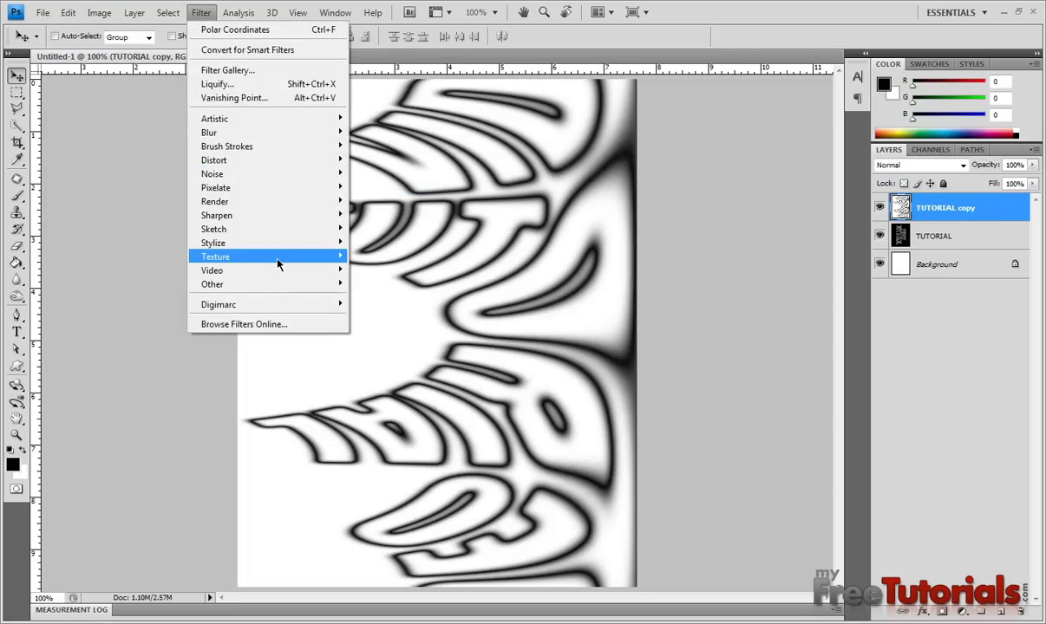
pyautogui.moveTo(214, 242)
pyautogui.click(373, 353)
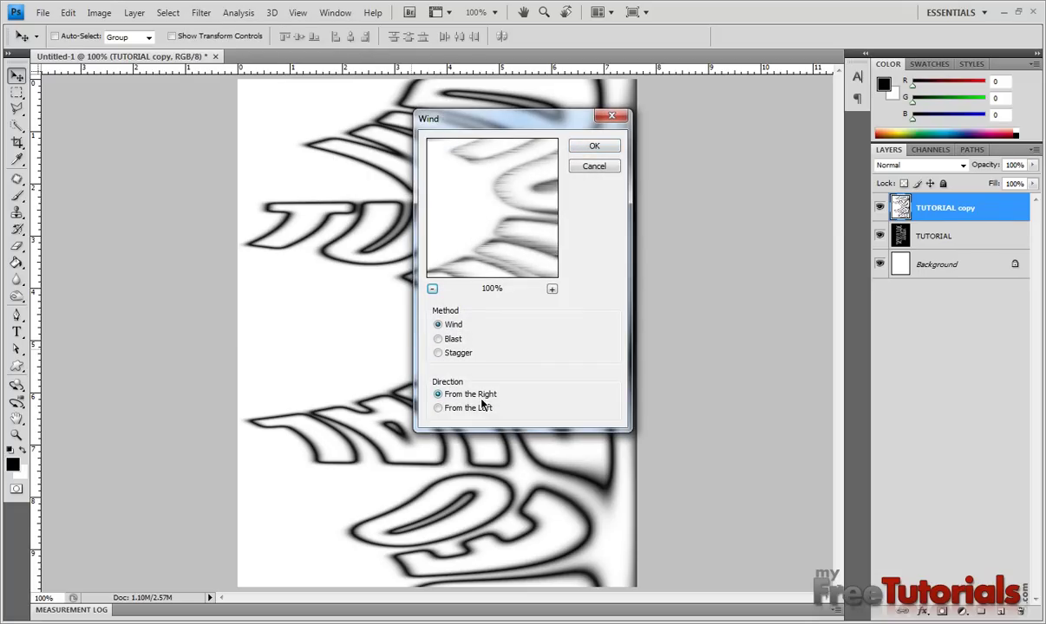
pyautogui.click(589, 146)
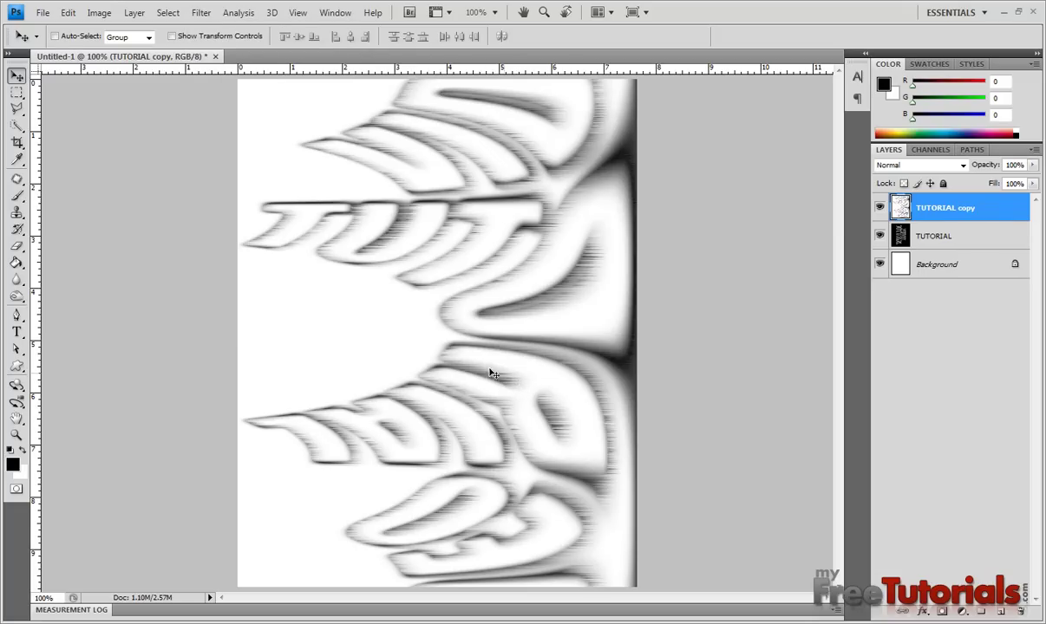
pyautogui.hotkey('ctrl', 'f')
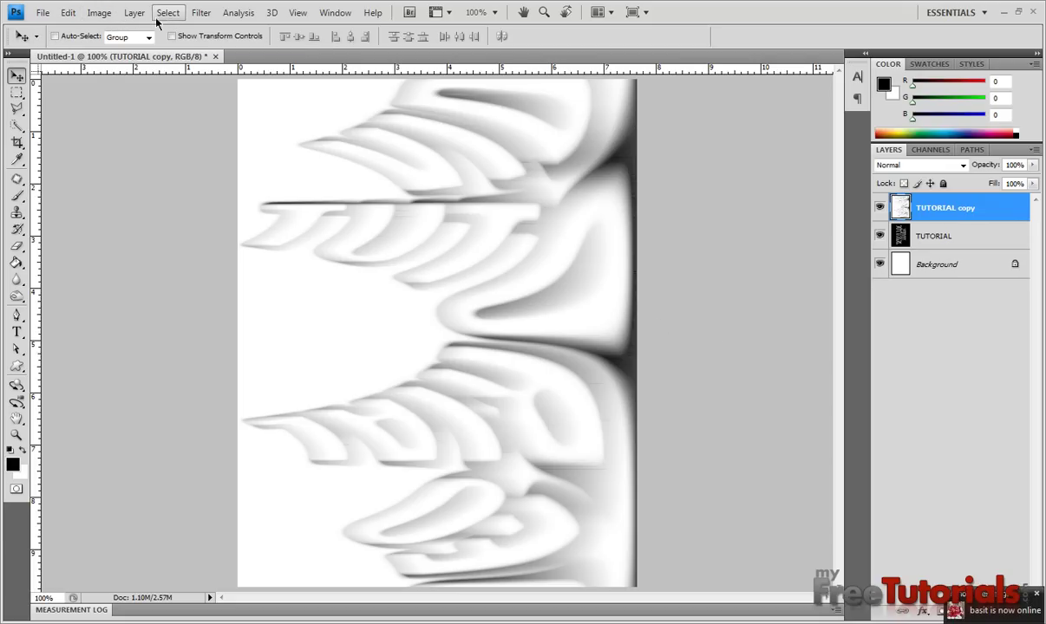
# Invert the streaked layer back to dark and apply Wind once more.
pyautogui.click(100, 13)
pyautogui.moveTo(121, 50)
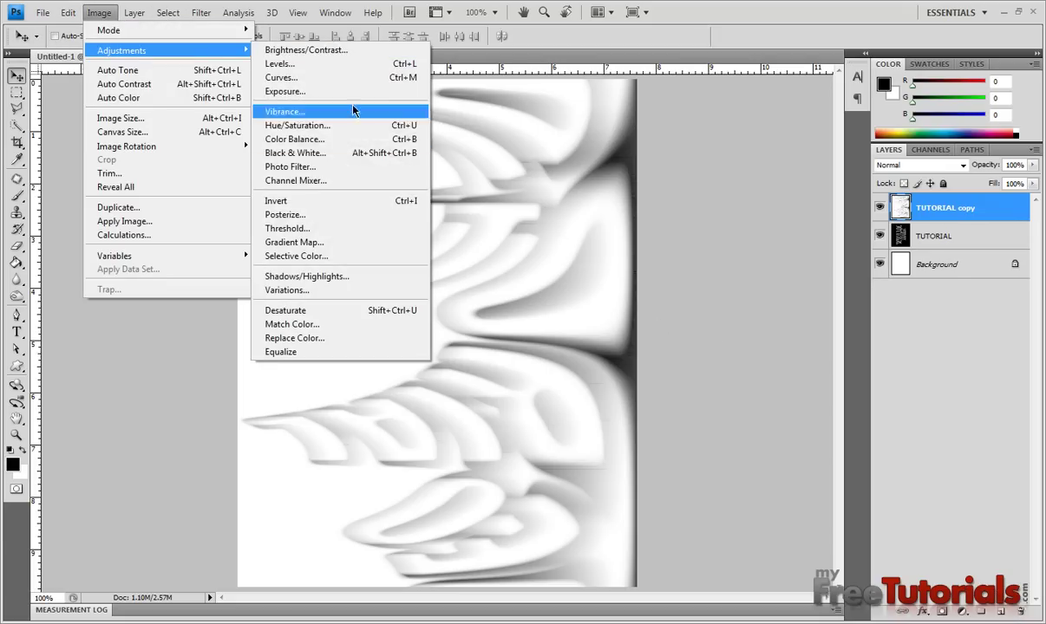
pyautogui.click(344, 209)
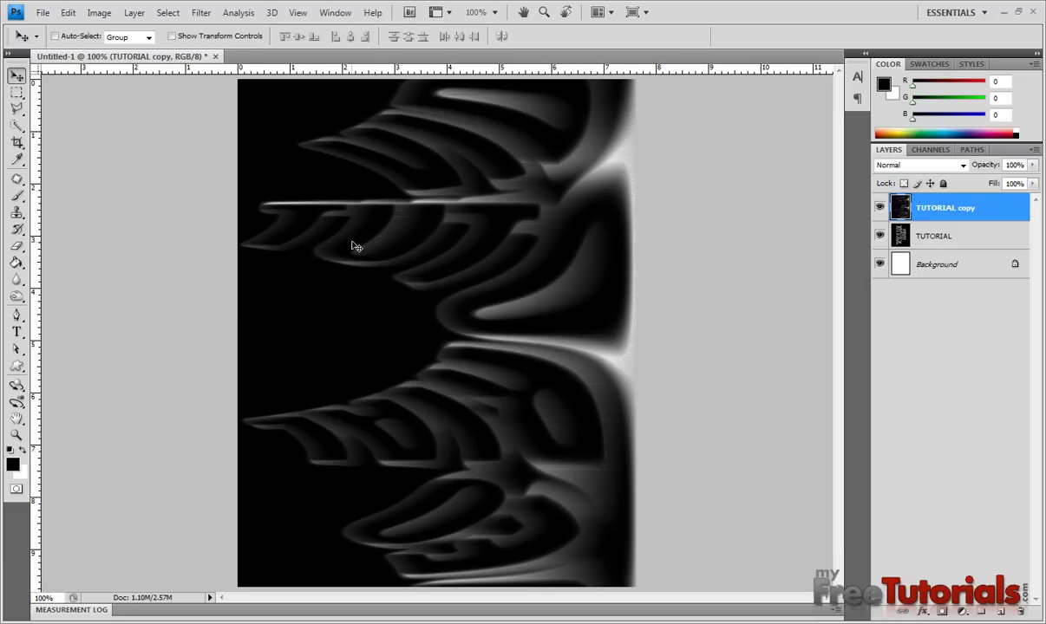
pyautogui.hotkey('ctrl', 'f')
pyautogui.hotkey('ctrl', 'f')
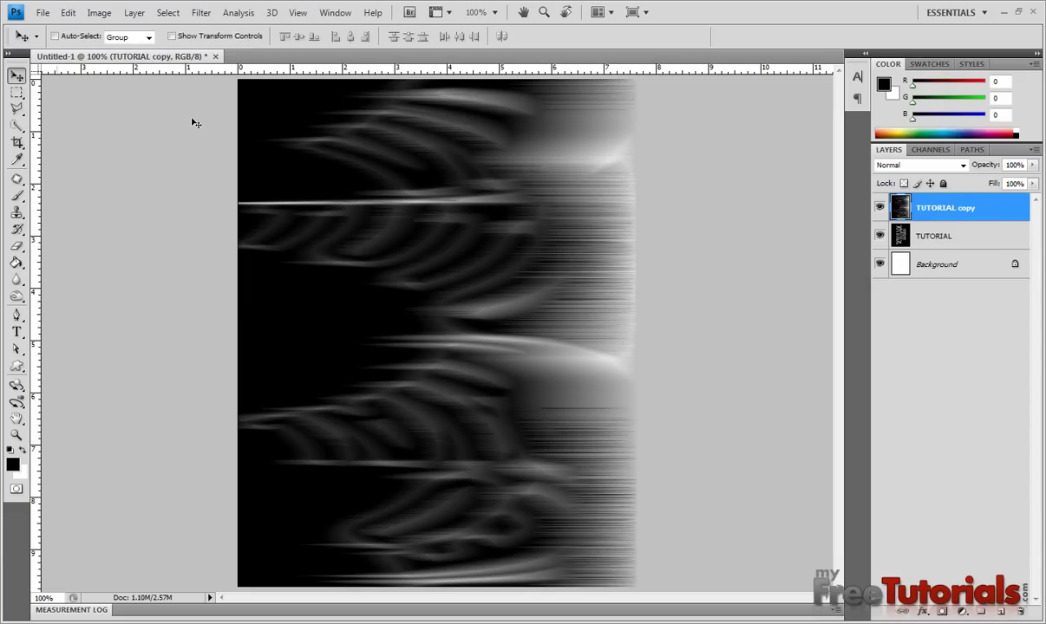
# Apply Auto Tone and rotate the canvas 90° counter-clockwise back upright.
pyautogui.click(107, 15)
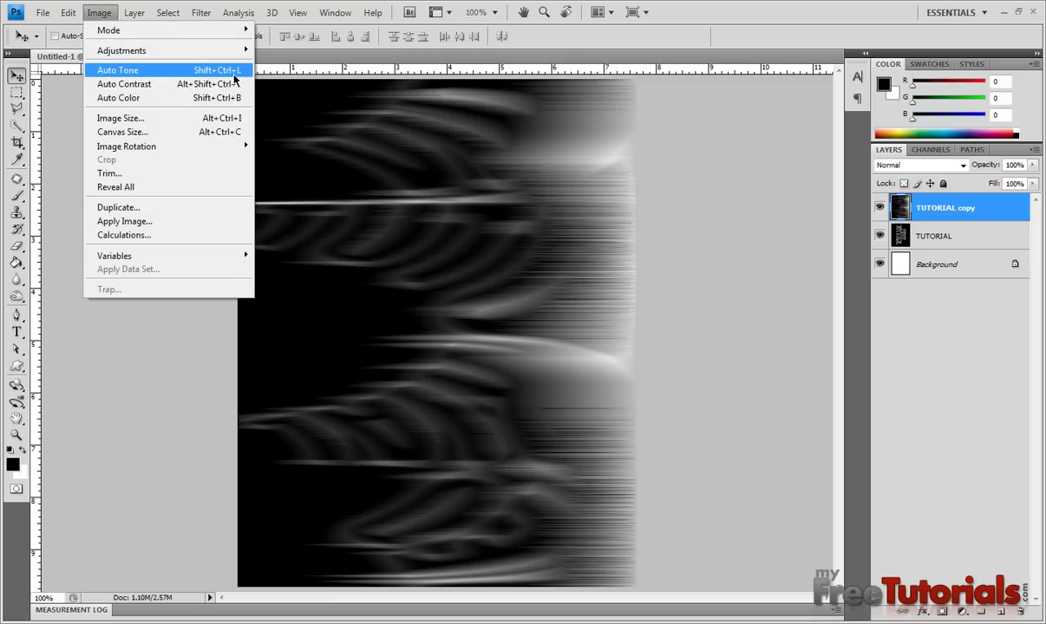
pyautogui.click(198, 73)
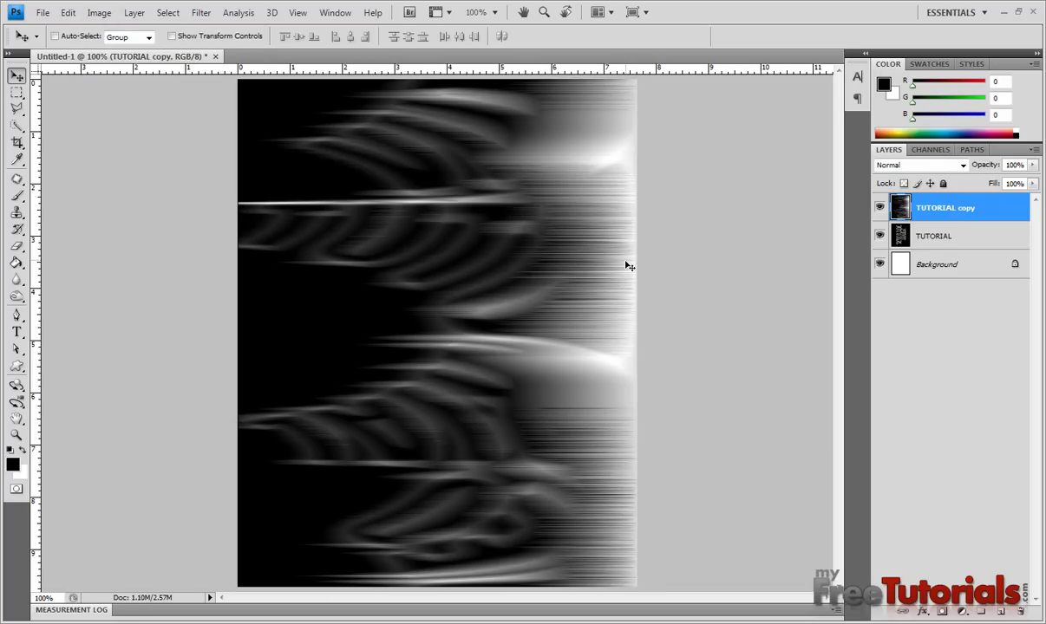
pyautogui.click(99, 12)
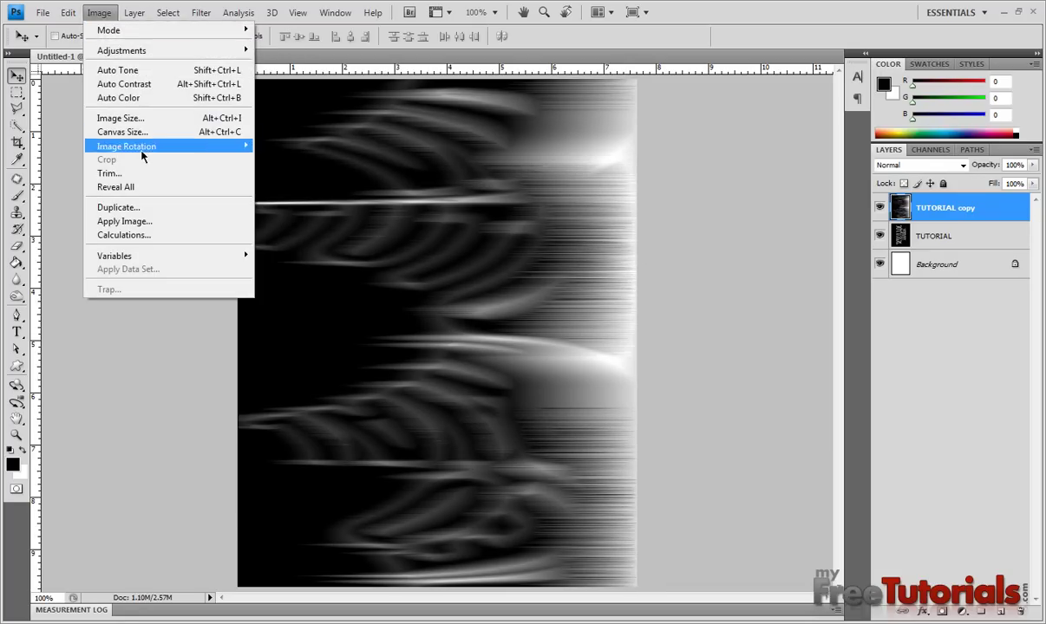
pyautogui.click(298, 174)
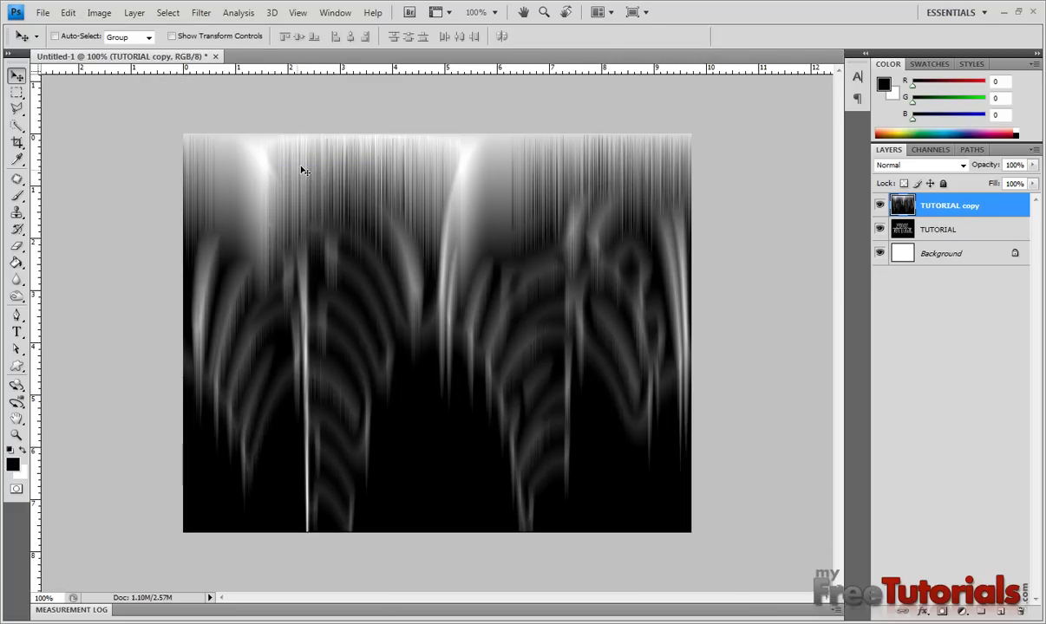
# Apply Polar Coordinates with Rectangular to Polar to the TUTORIAL copy layer.
pyautogui.click(201, 12)
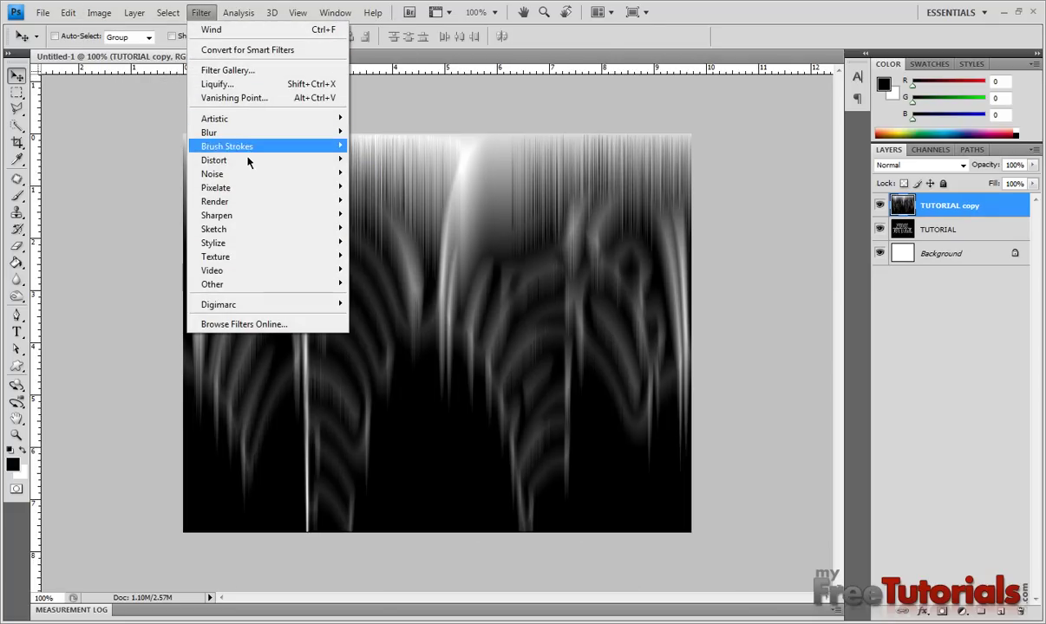
pyautogui.moveTo(214, 161)
pyautogui.click(407, 242)
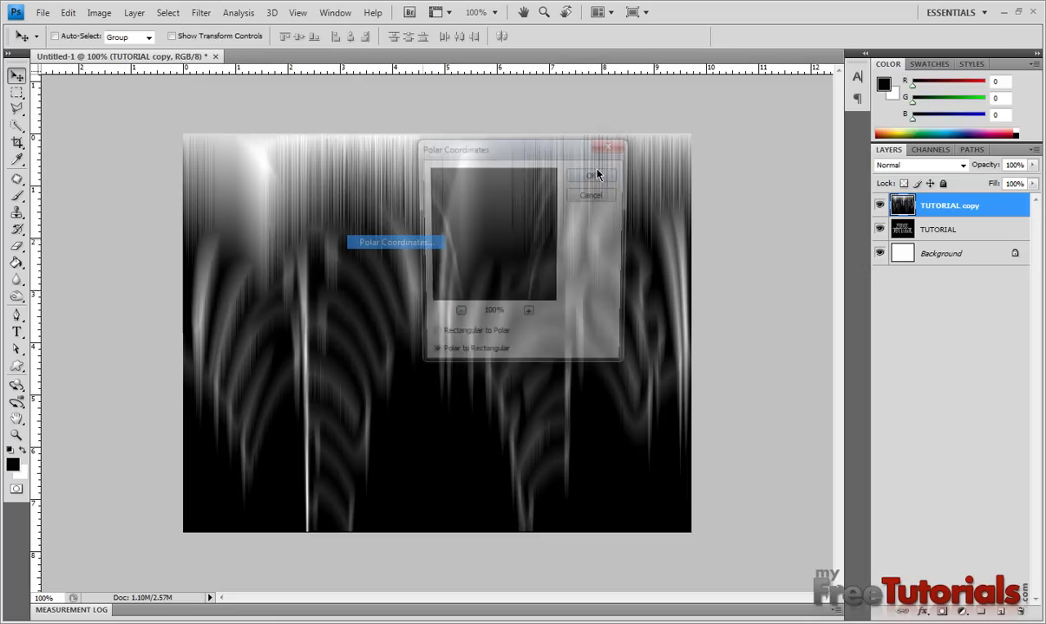
pyautogui.click(472, 341)
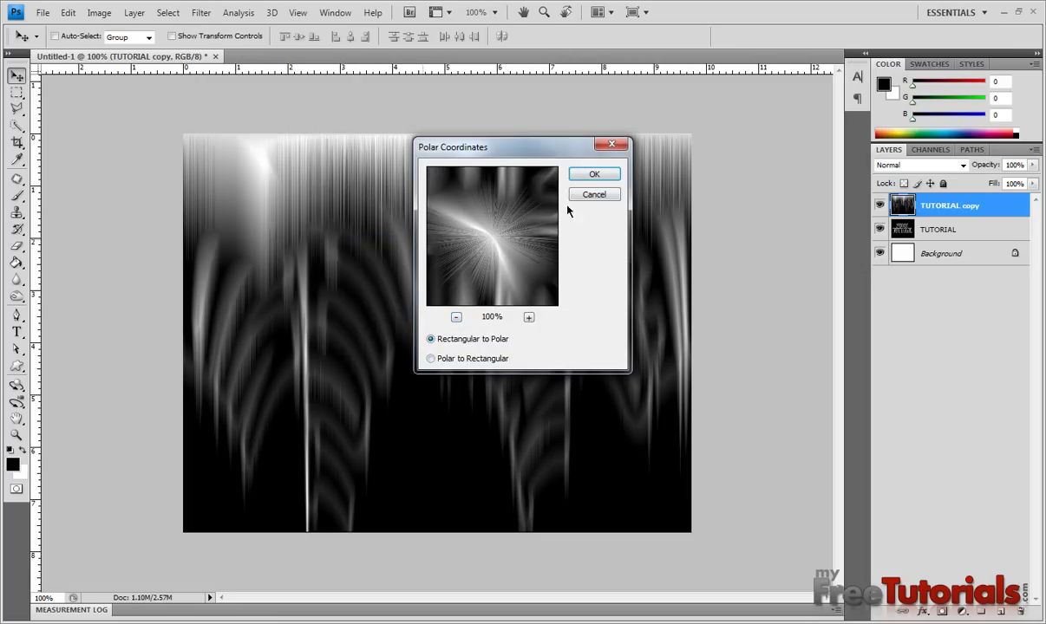
pyautogui.click(588, 175)
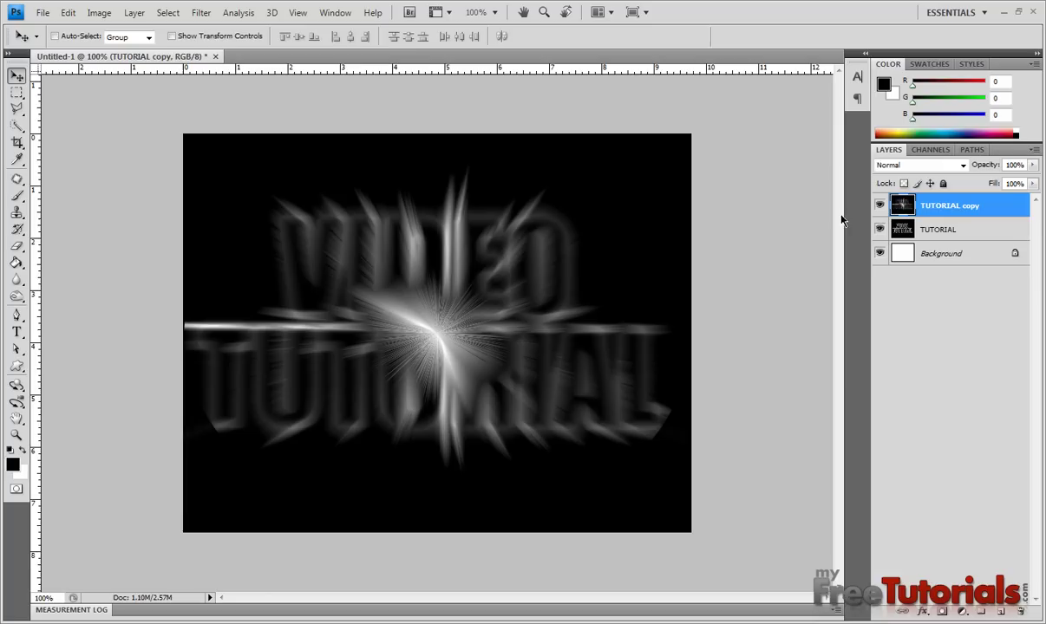
# Set the TUTORIAL copy layer's blend mode to Screen.
pyautogui.click(919, 164)
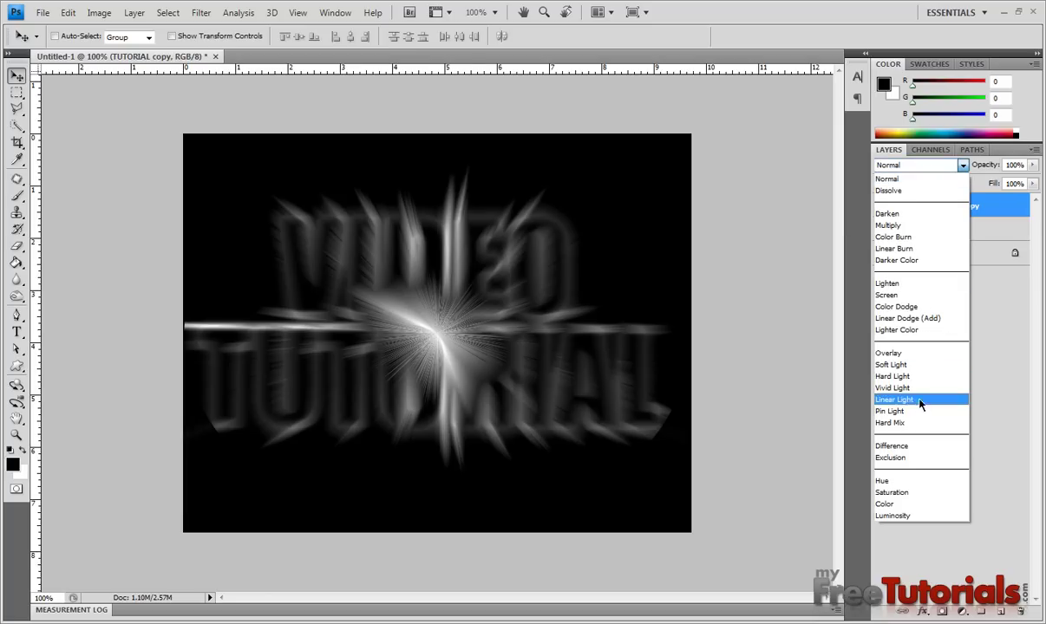
pyautogui.click(918, 295)
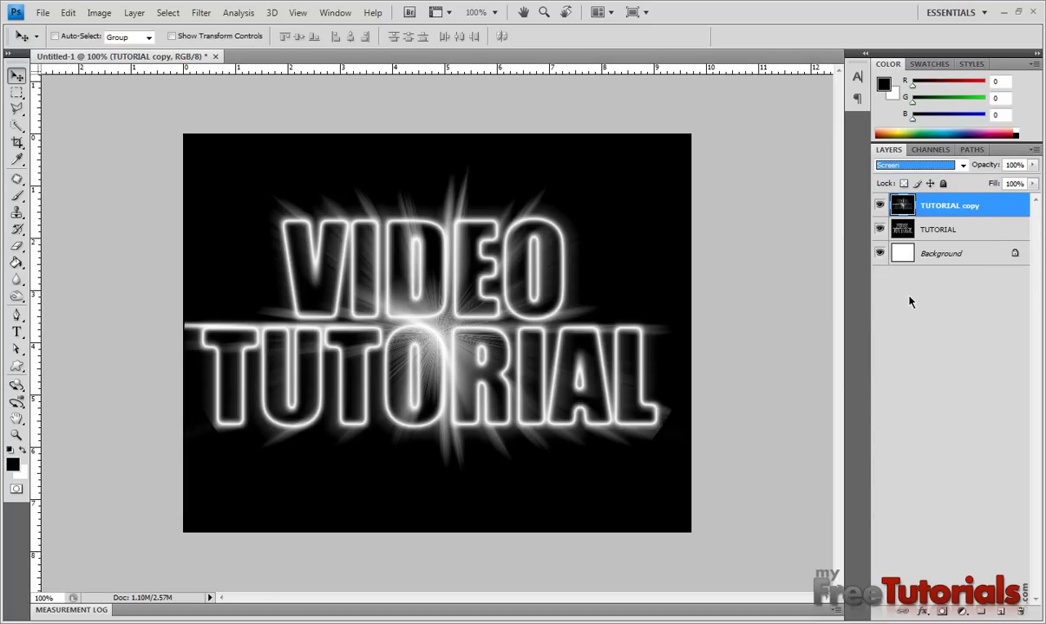
pyautogui.click(908, 301)
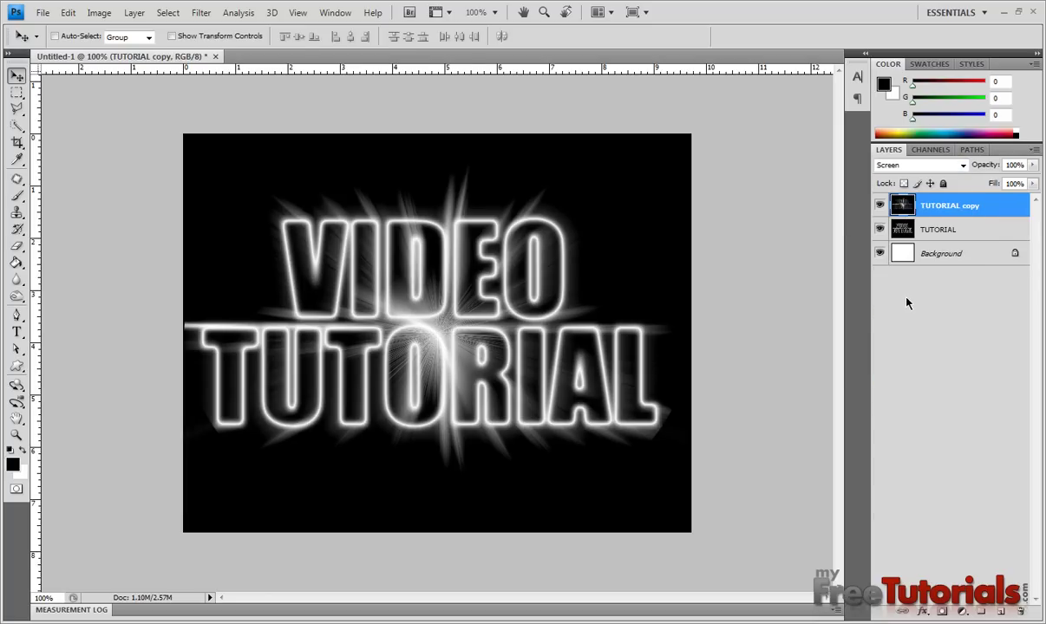
# Add a Foreground to Background gradient fill layer with the left stop set to f23600.
pyautogui.click(964, 614)
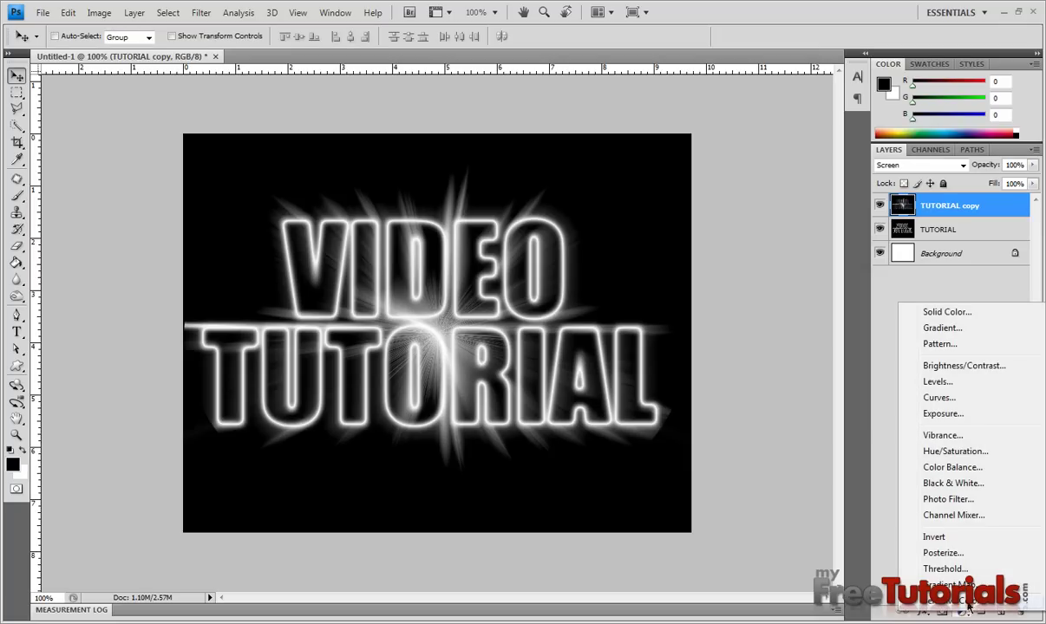
pyautogui.click(971, 332)
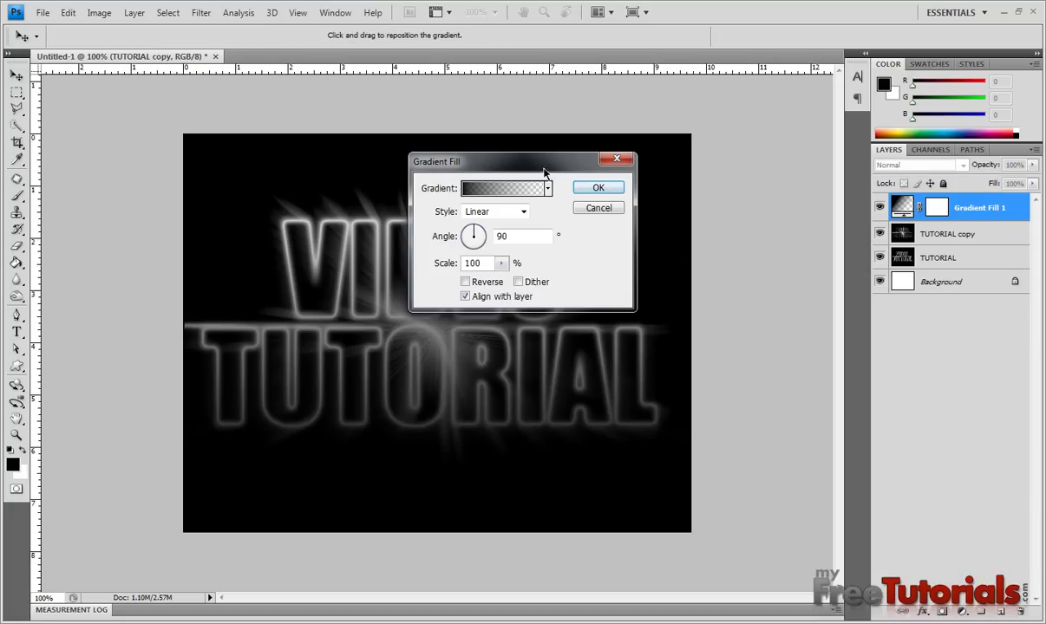
pyautogui.click(500, 189)
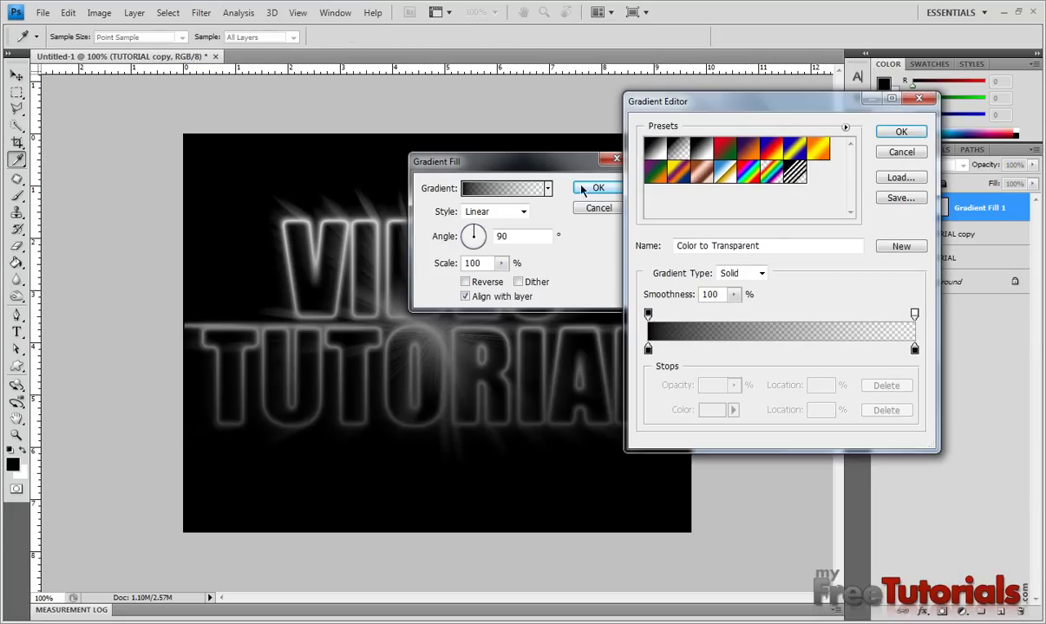
pyautogui.click(655, 149)
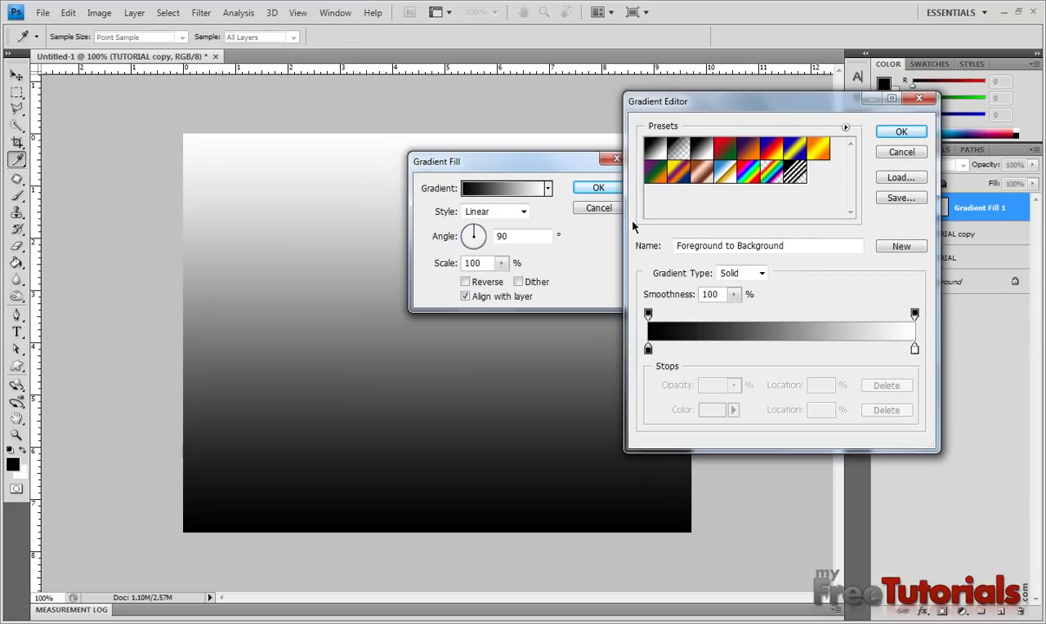
pyautogui.doubleClick(649, 351)
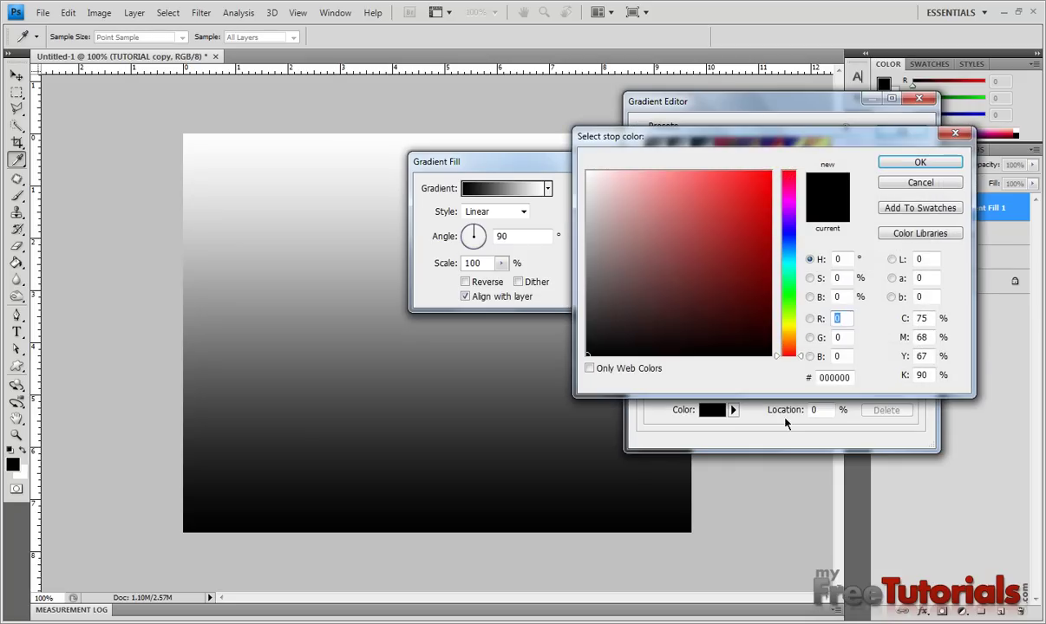
pyautogui.click(837, 379)
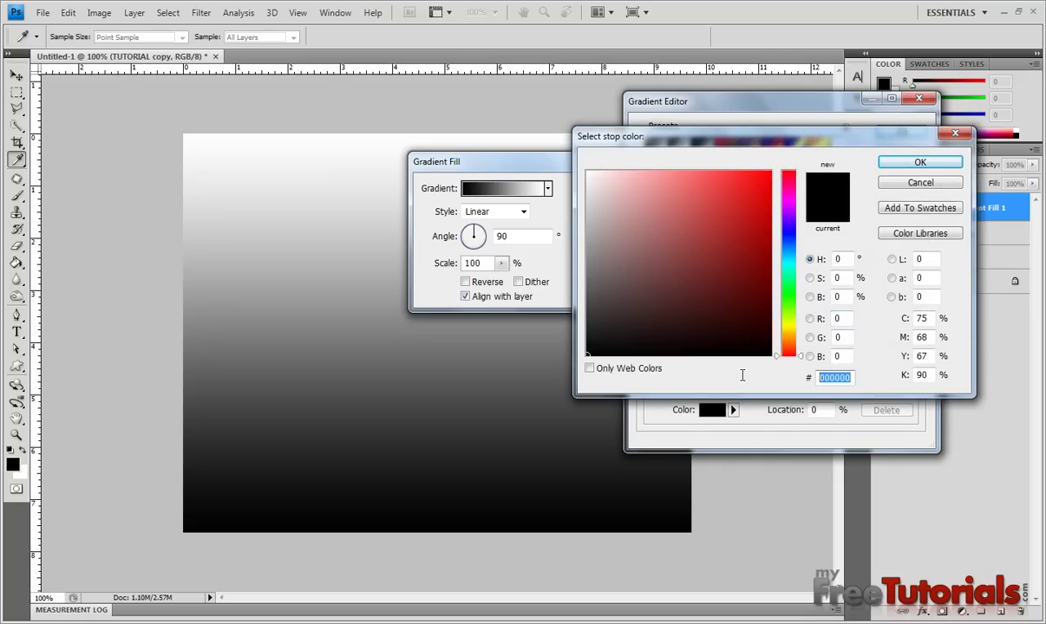
pyautogui.write('000f23')
pyautogui.write('600')
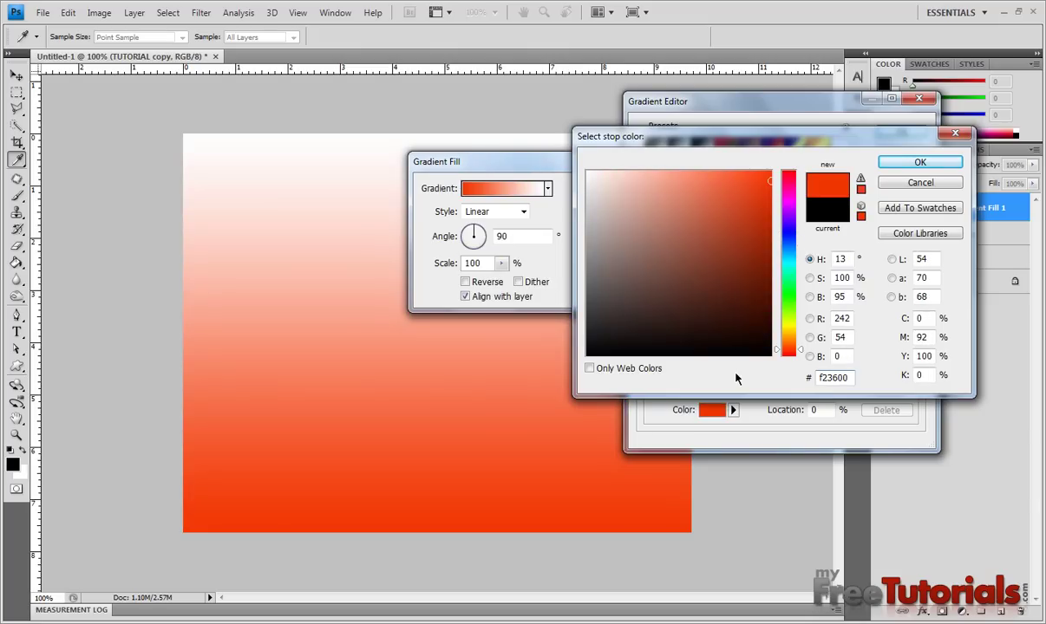
pyautogui.press('Return')
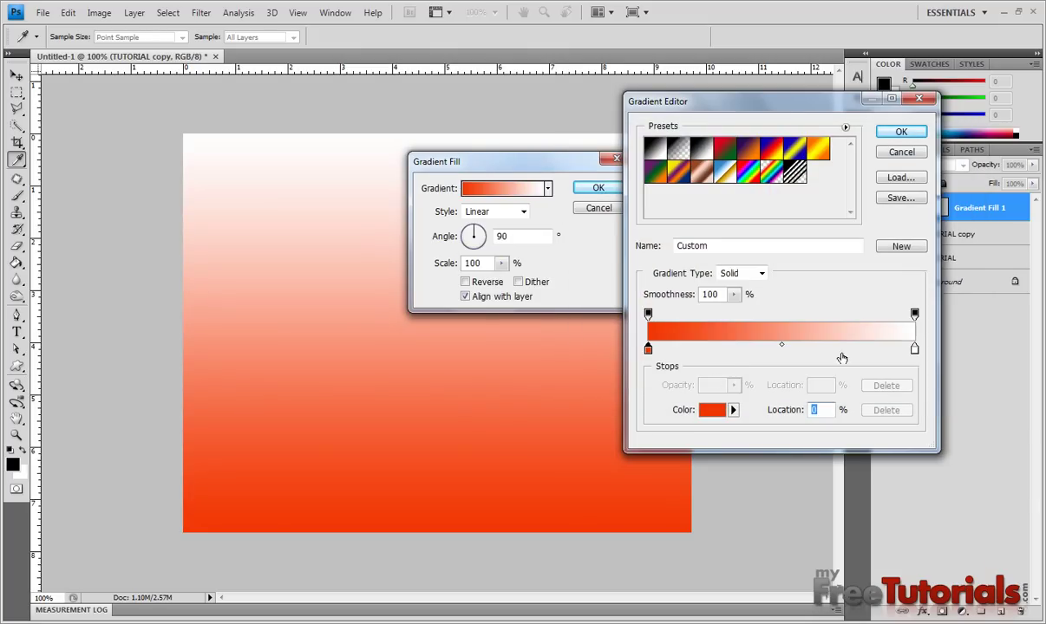
# Set the right gradient stop to ffb400 and confirm the gradient fill.
pyautogui.click(913, 351)
pyautogui.click(728, 409)
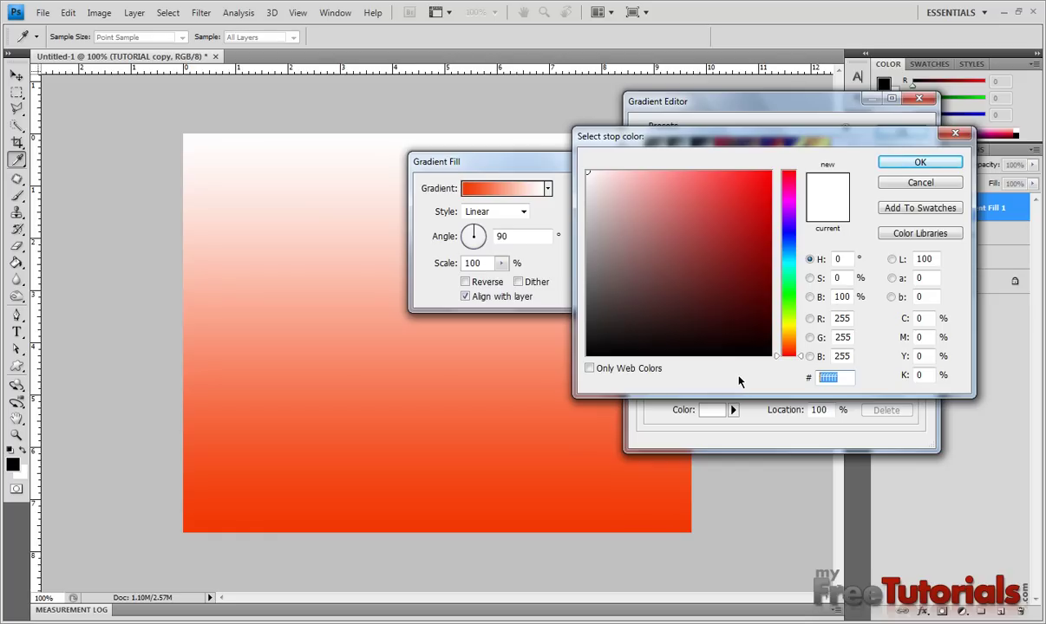
pyautogui.write('ff')
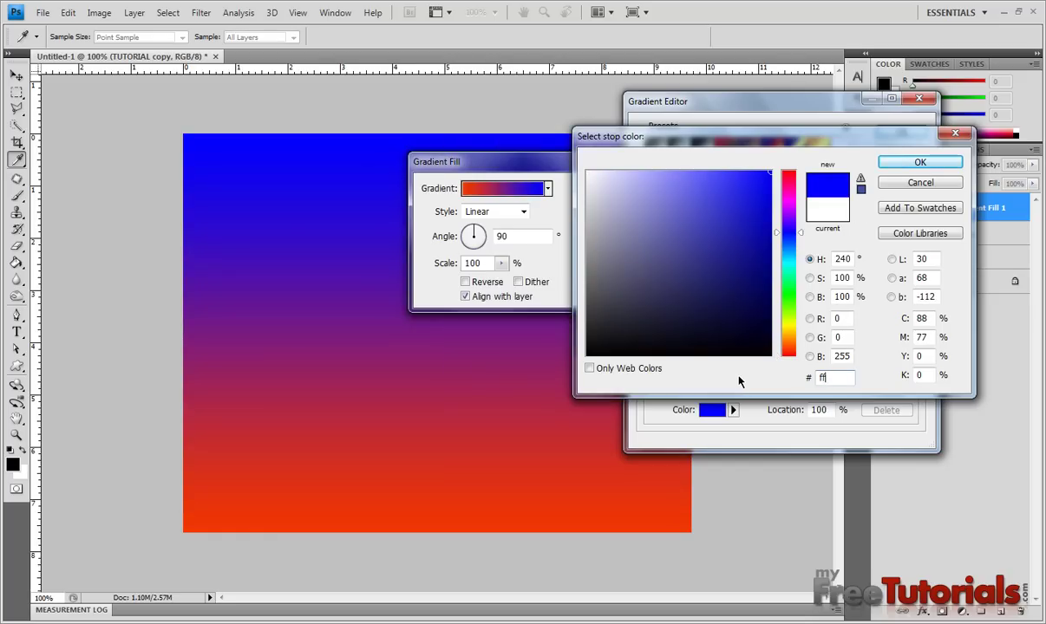
pyautogui.write('b400')
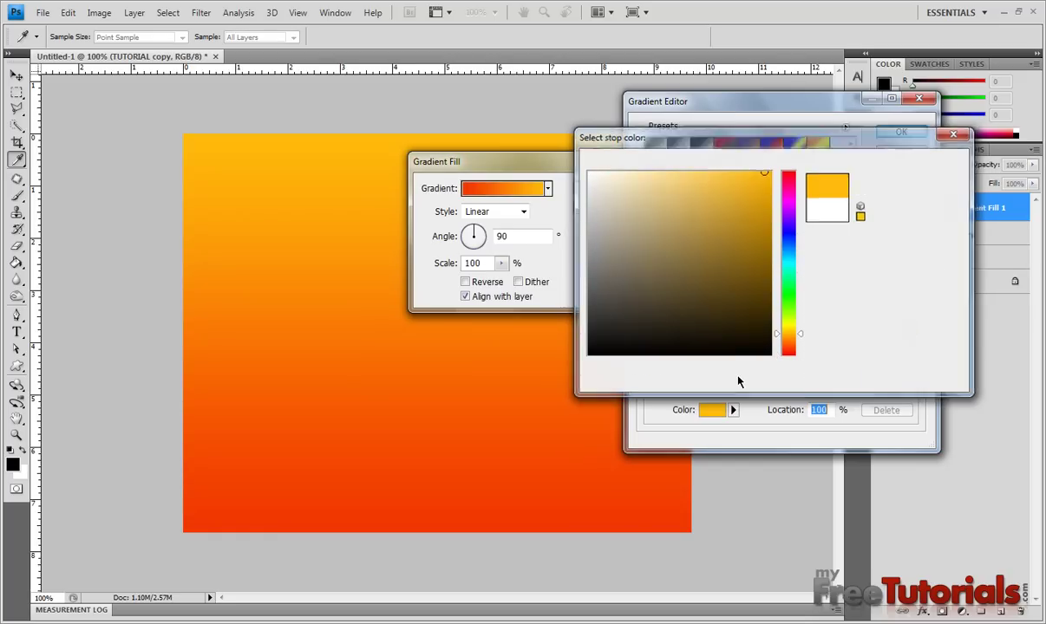
pyautogui.click(901, 131)
pyautogui.click(595, 188)
pyautogui.click(960, 166)
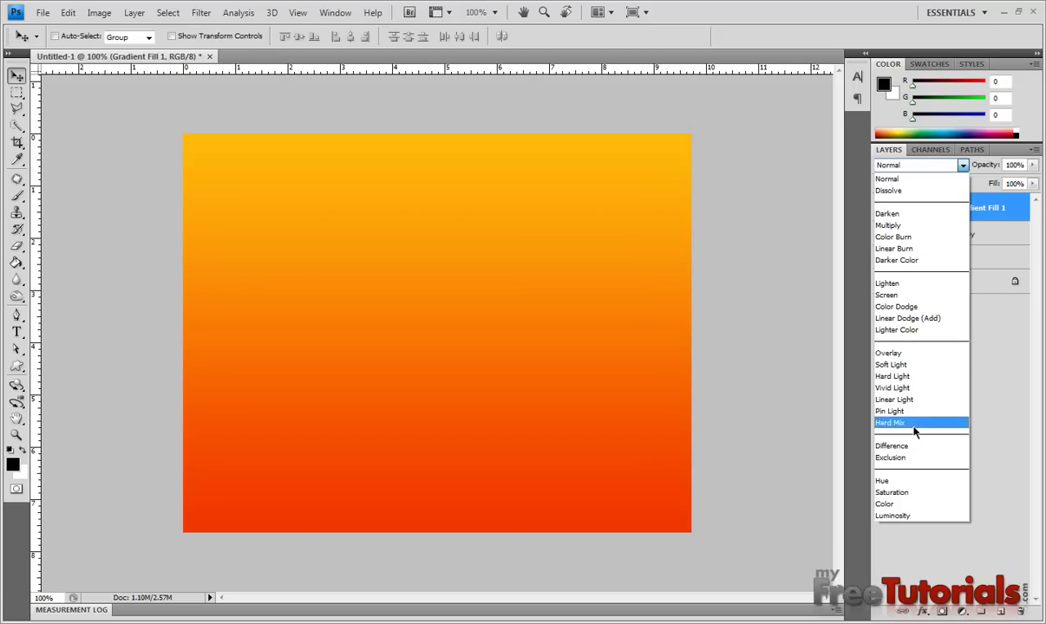
# Blend Gradient Fill 1 in Color mode, then select the TUTORIAL layer.
pyautogui.click(901, 503)
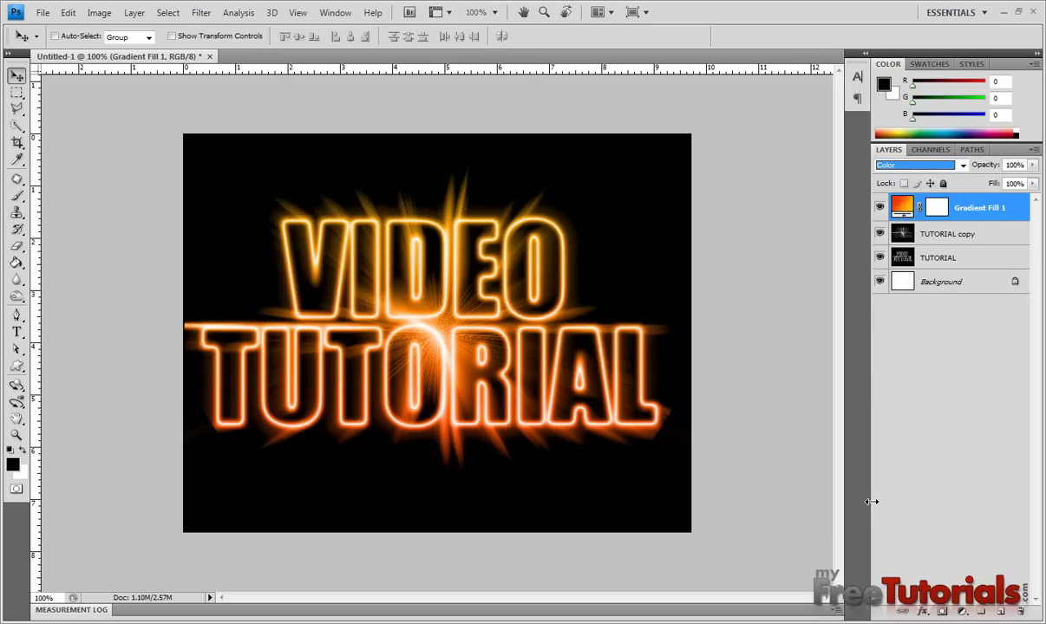
pyautogui.click(484, 432)
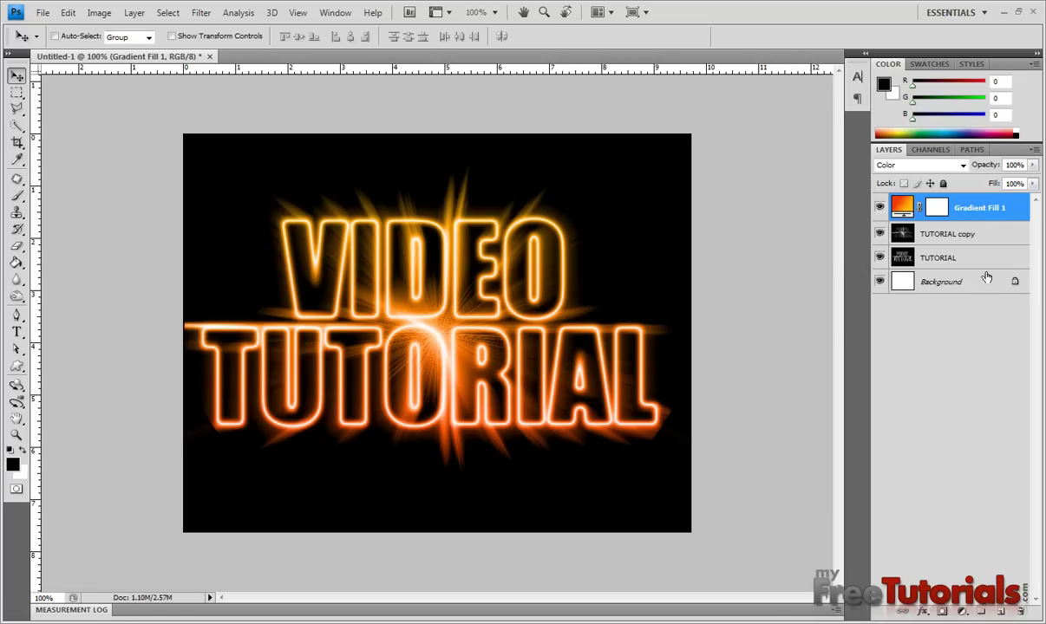
pyautogui.click(908, 256)
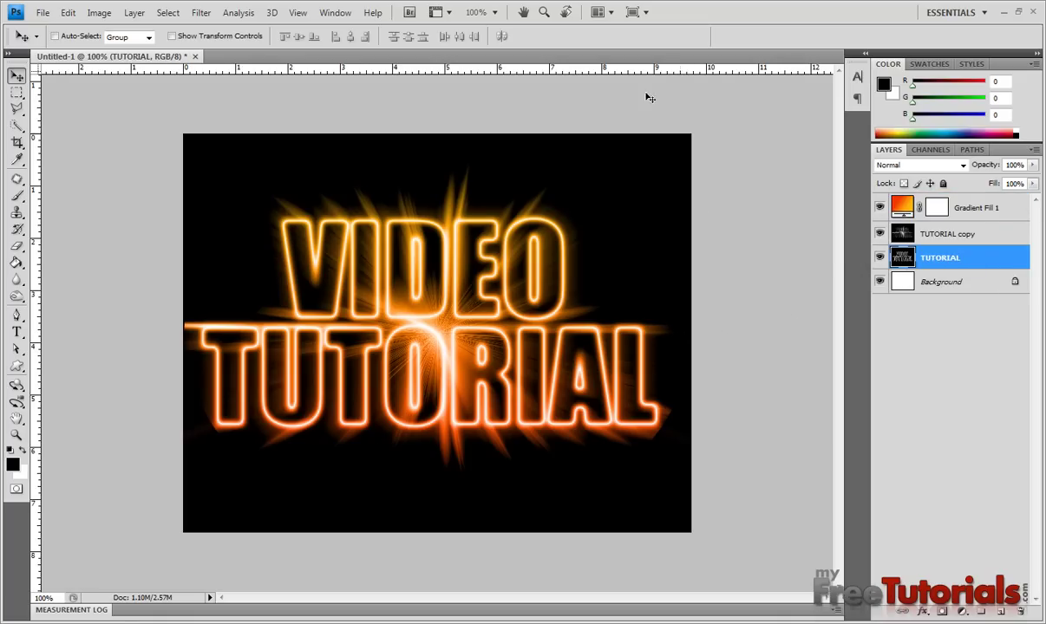
# Apply a Zoom Radial Blur of amount 65 at Best quality to the TUTORIAL layer.
pyautogui.click(202, 15)
pyautogui.moveTo(209, 133)
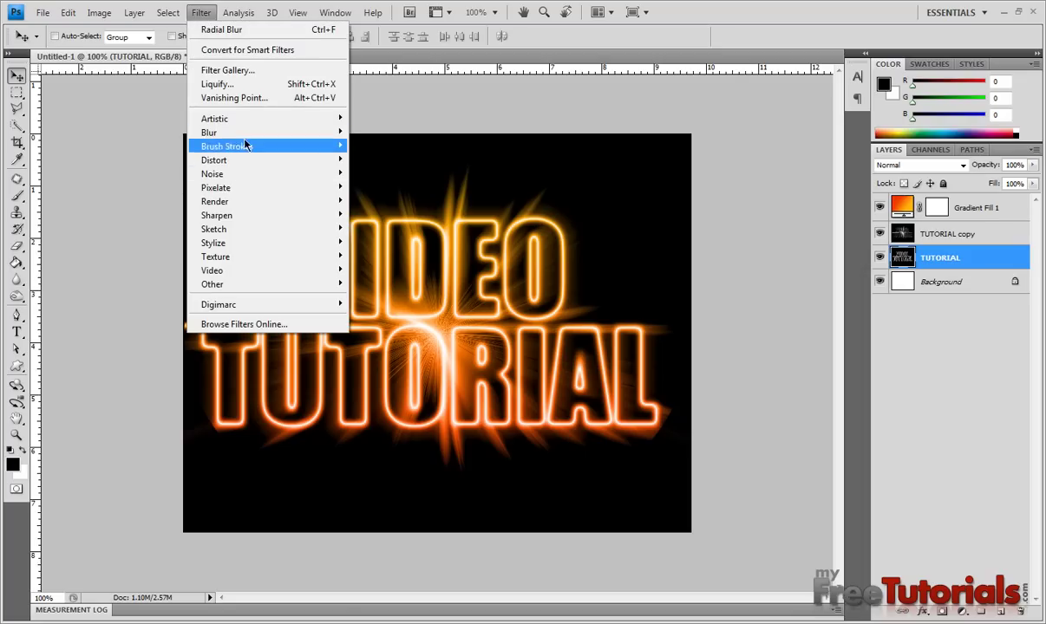
pyautogui.click(386, 228)
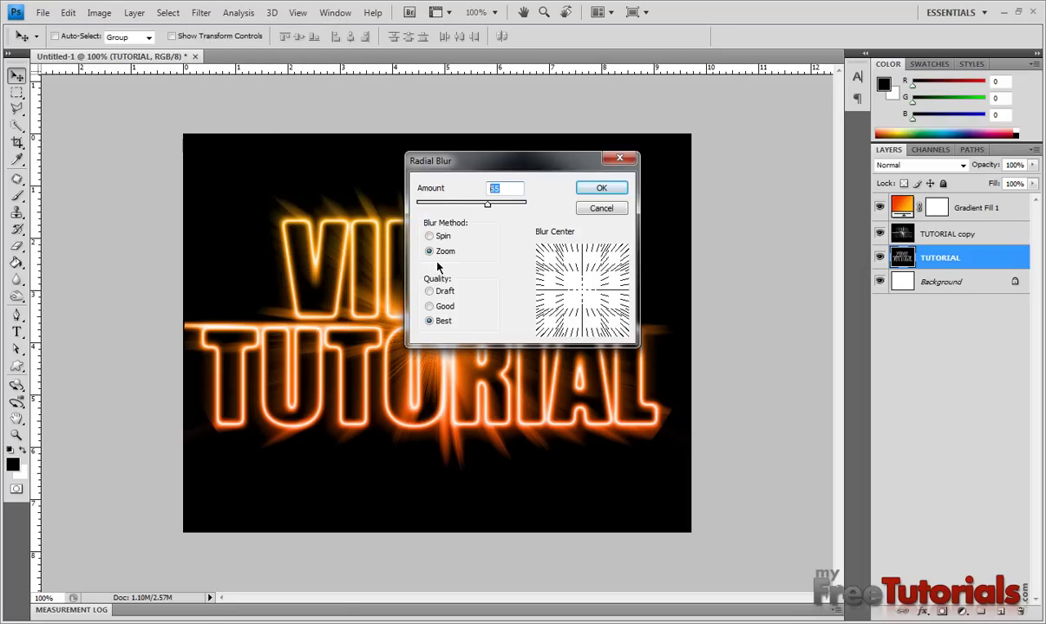
pyautogui.click(598, 188)
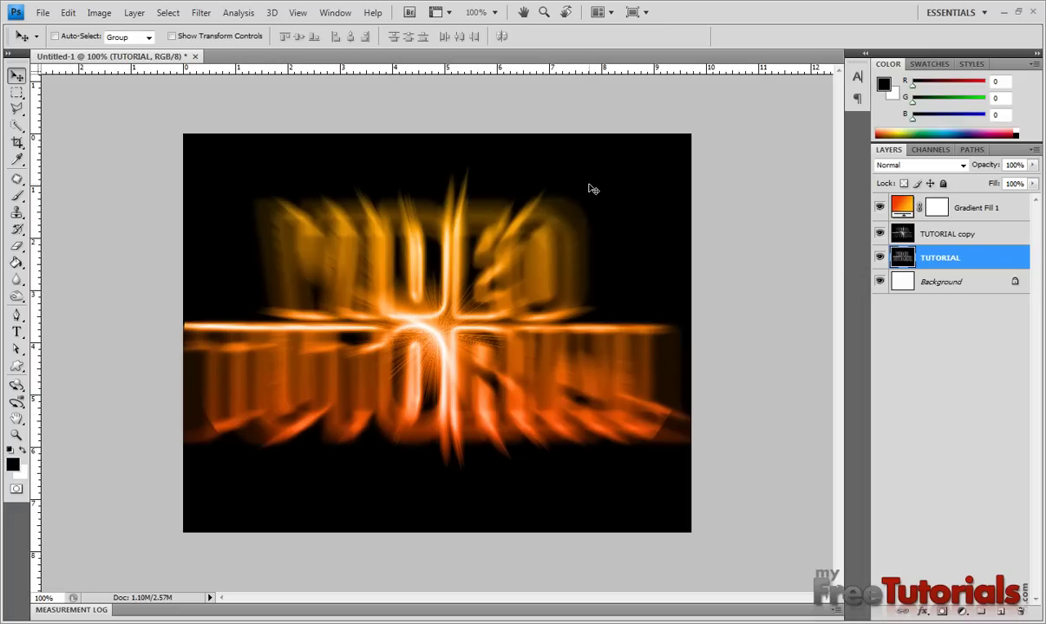
pyautogui.click(928, 150)
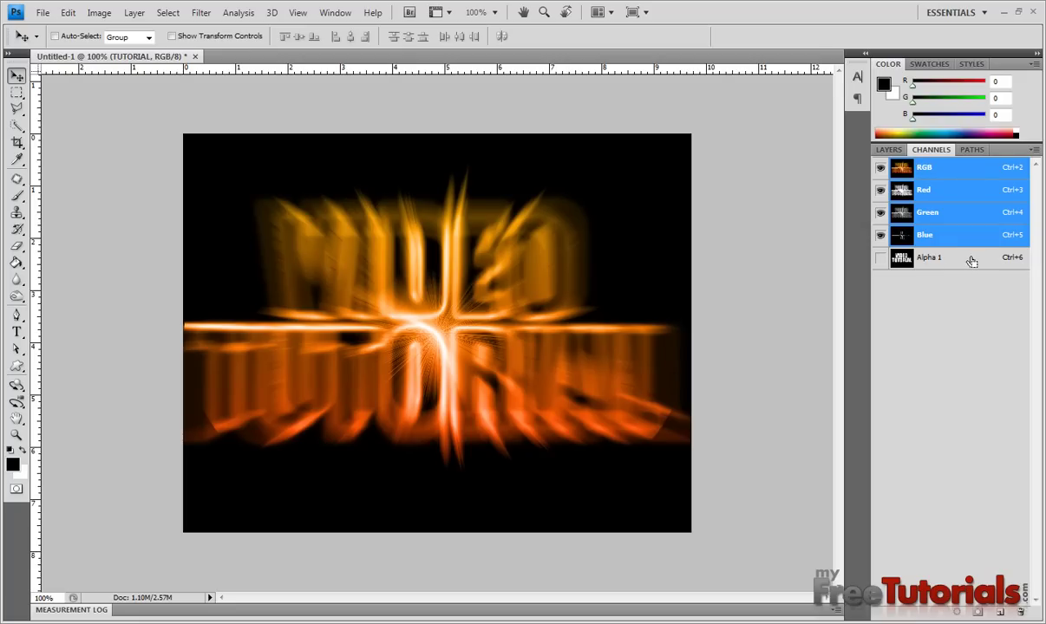
# Load the Alpha 1 channel as the letter selection, undoing a stray Paint Bucket fill.
pyautogui.keyDown('ctrl'); pyautogui.click(913, 249); pyautogui.keyUp('ctrl')
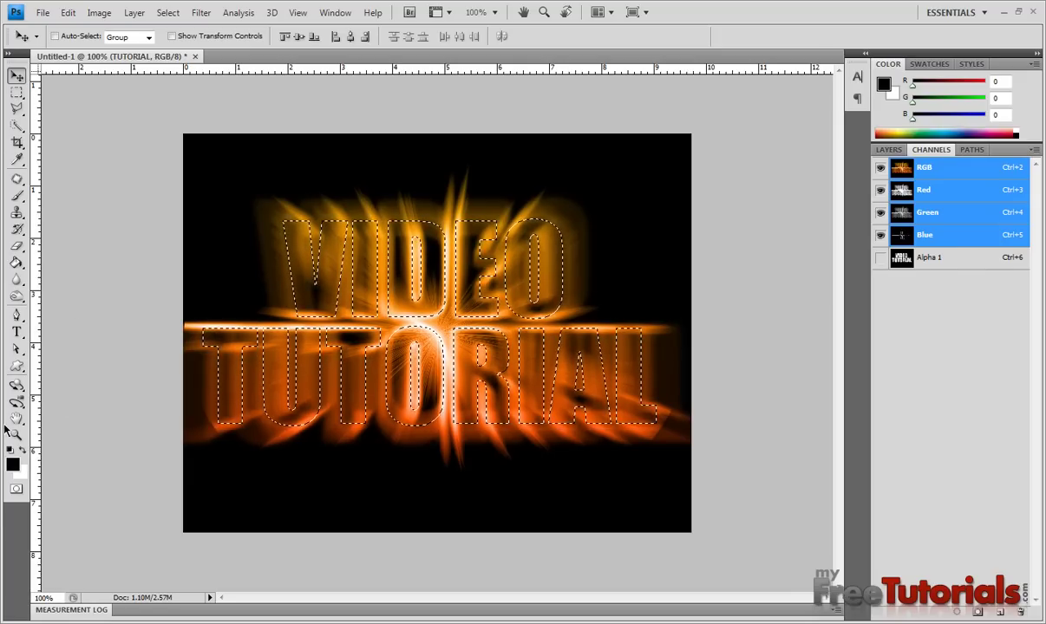
pyautogui.click(18, 262)
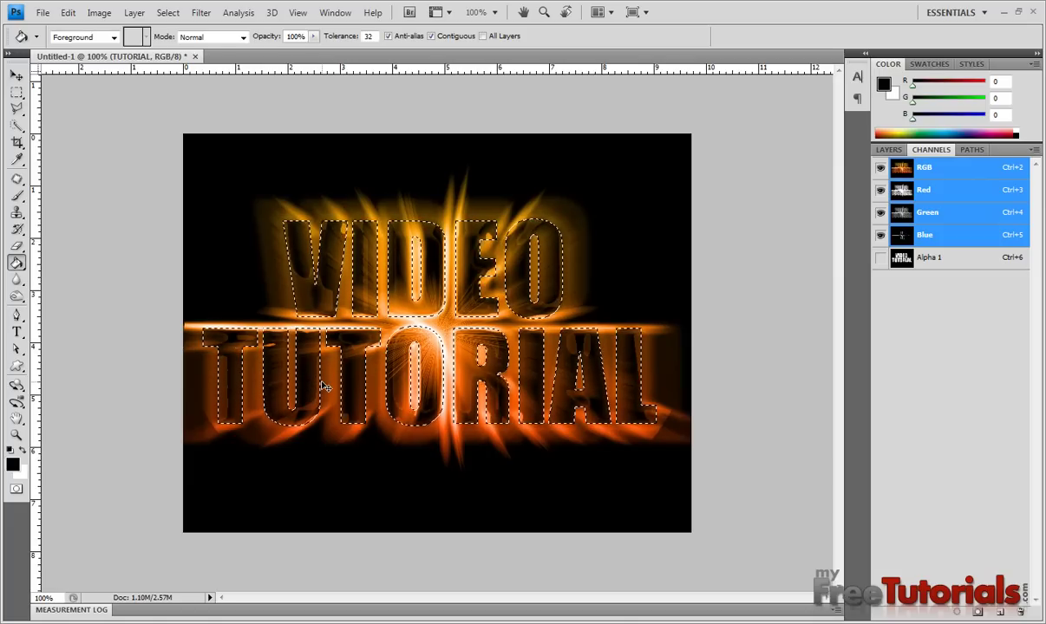
pyautogui.hotkey('ctrl', 'z')
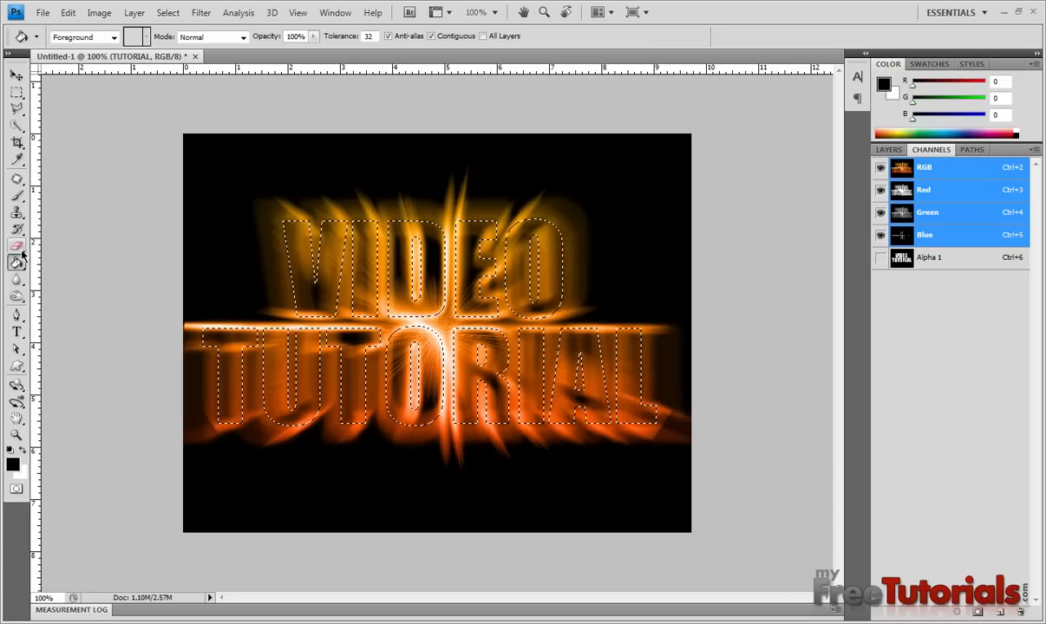
pyautogui.press('v')
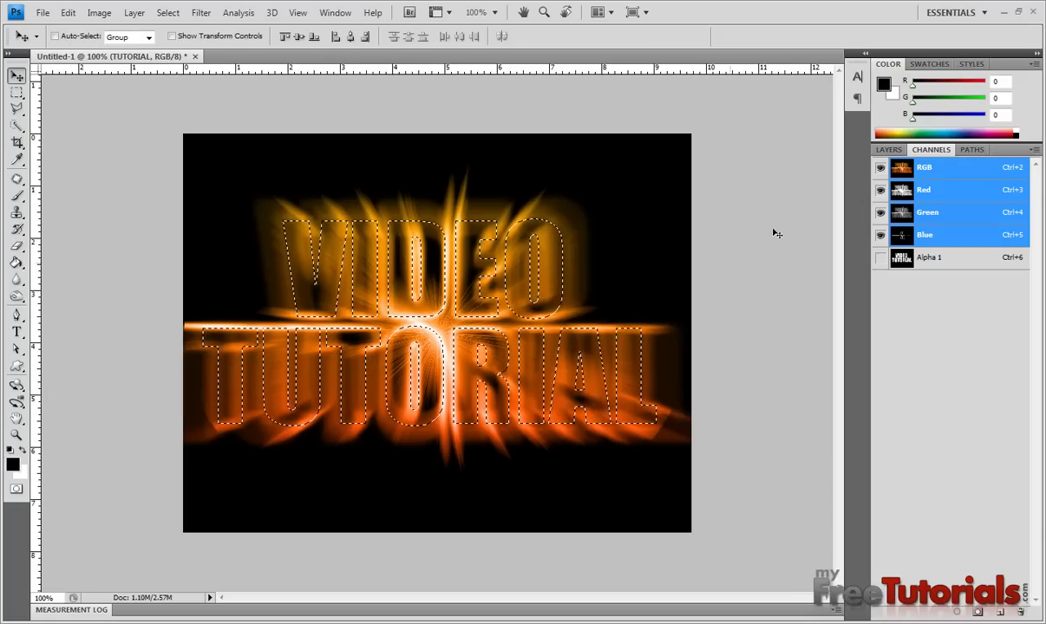
# Fill the Alpha 1 letter selection with the black foreground colour, then deselect.
pyautogui.click(887, 150)
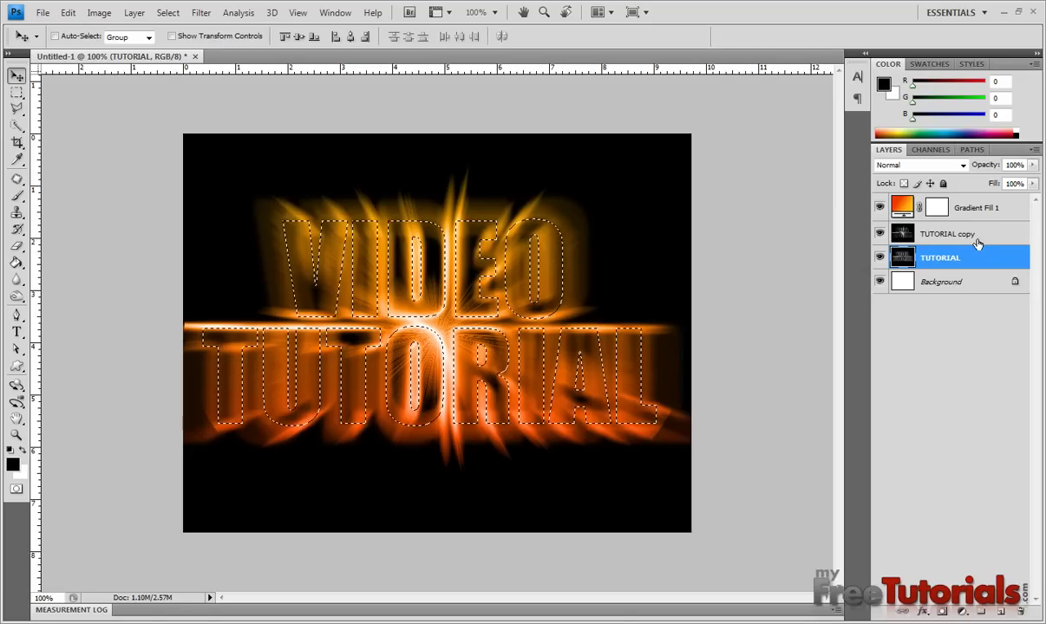
pyautogui.hotkey('alt', 'BackSpace')
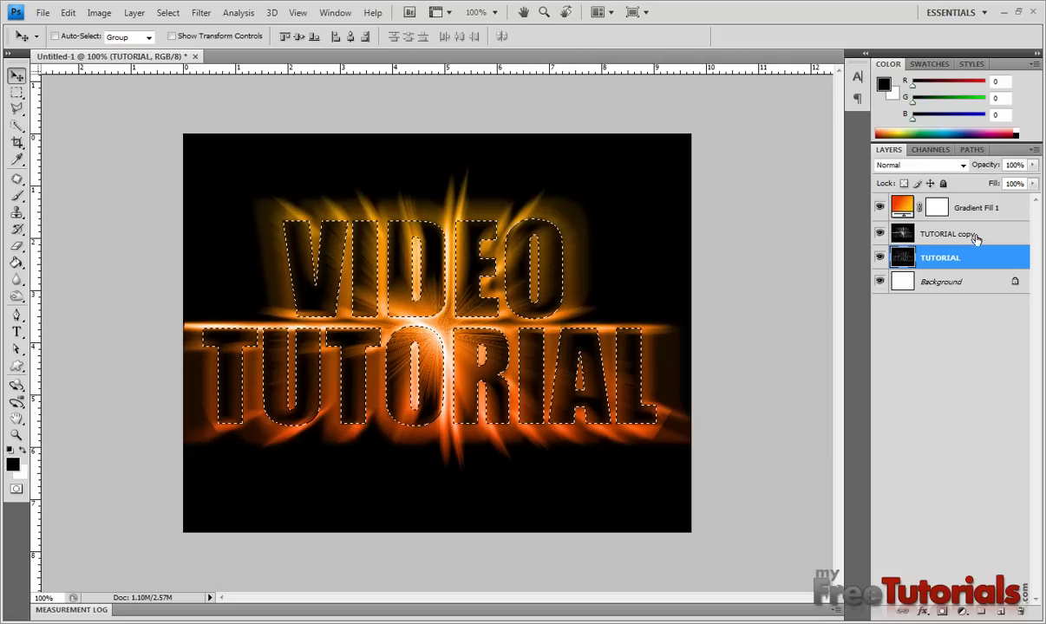
pyautogui.click(168, 12)
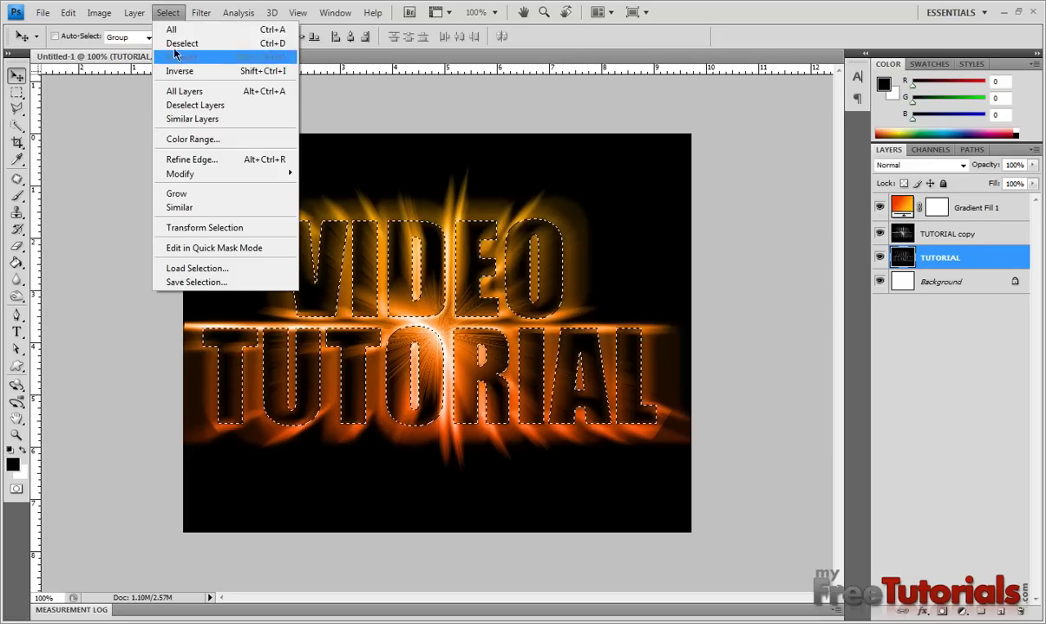
pyautogui.click(169, 44)
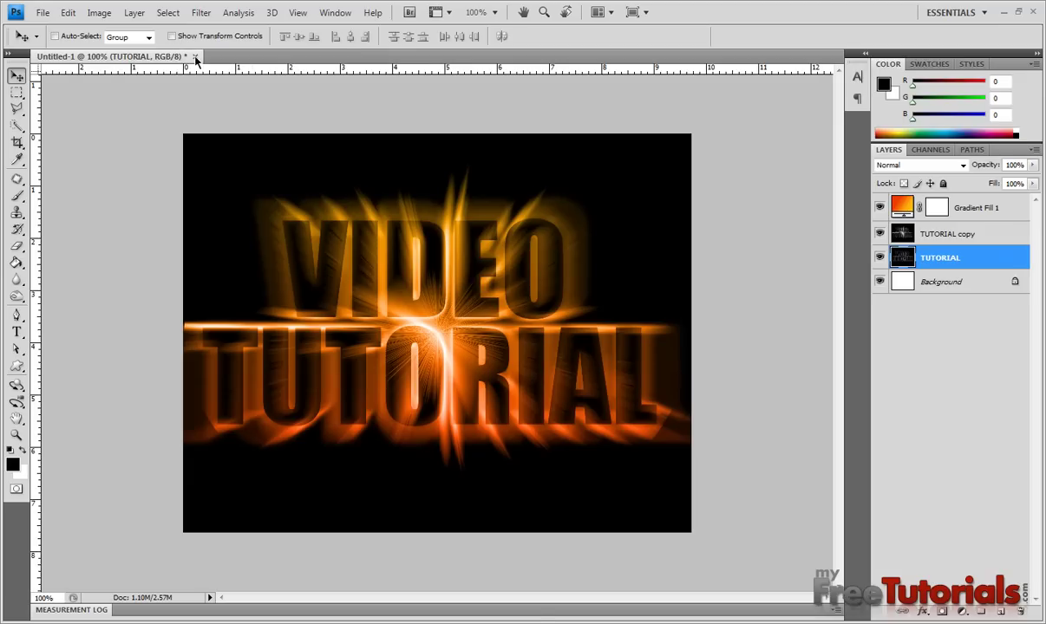